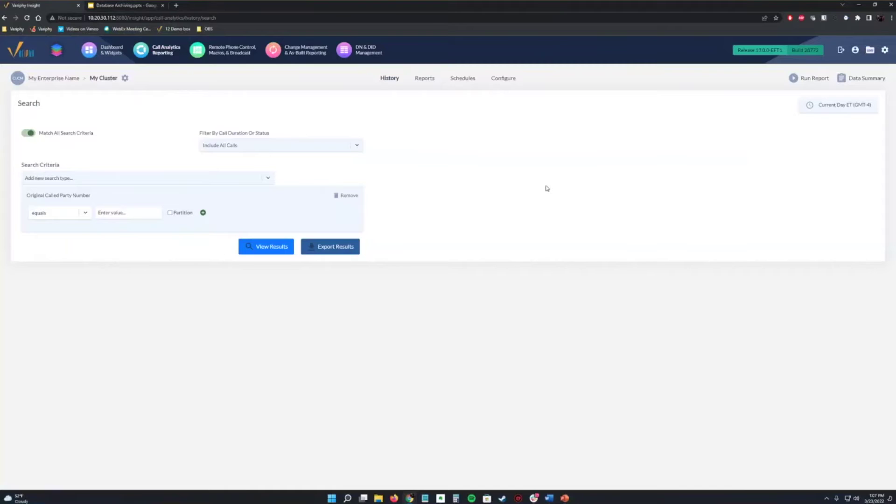
Open the CUCM clusters administration page and review the Dre Test cluster's basic settings without saving
left_click(886, 51)
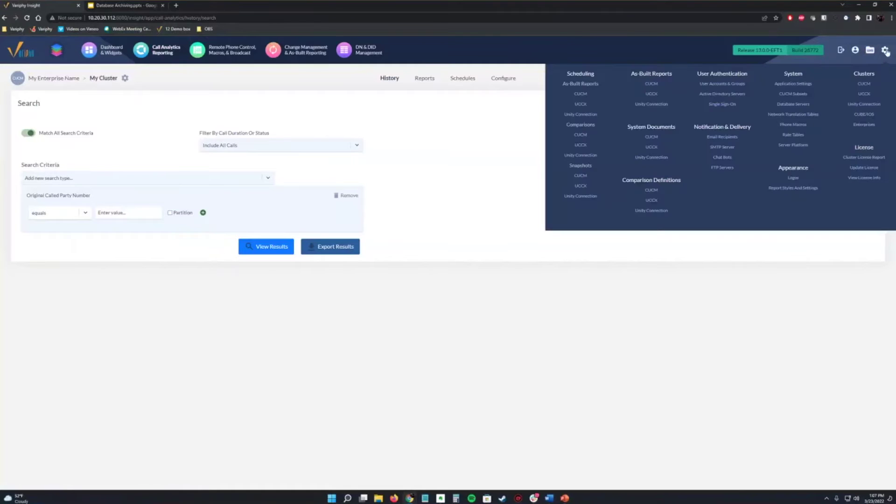
left_click(866, 85)
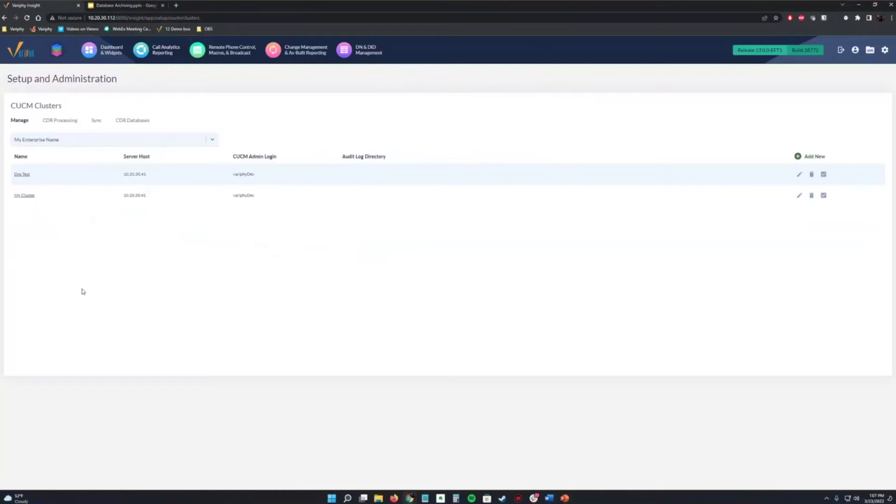
left_click(24, 175)
left_click(24, 176)
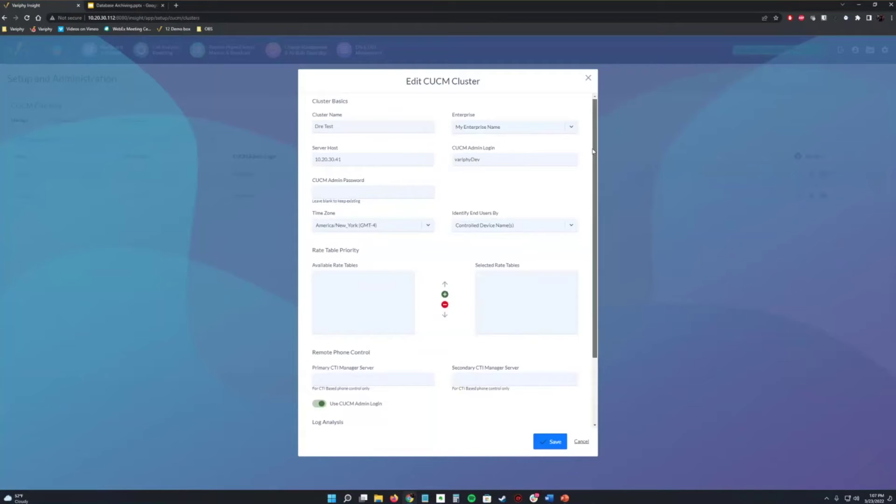
scroll(443, 162, "down", 1)
scroll(589, 167, "down", 3)
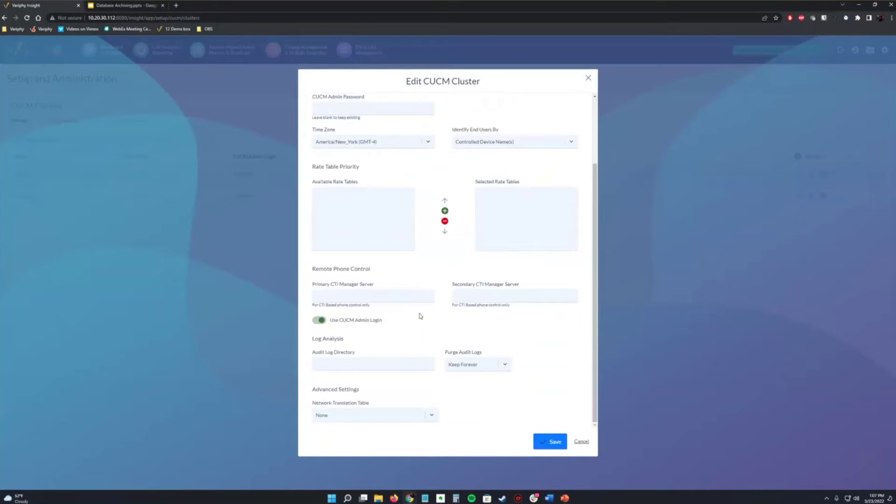
scroll(444, 304, "up", 5)
scroll(440, 306, "down", 2)
scroll(513, 338, "up", 2)
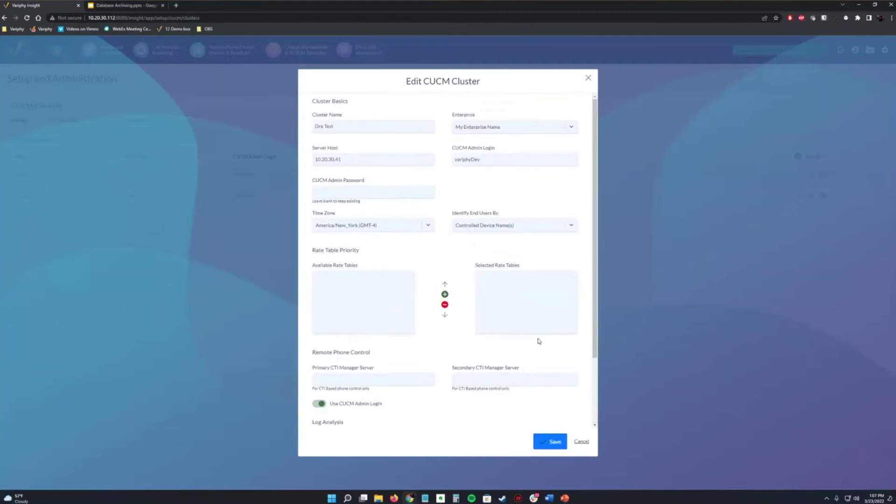
left_click(581, 443)
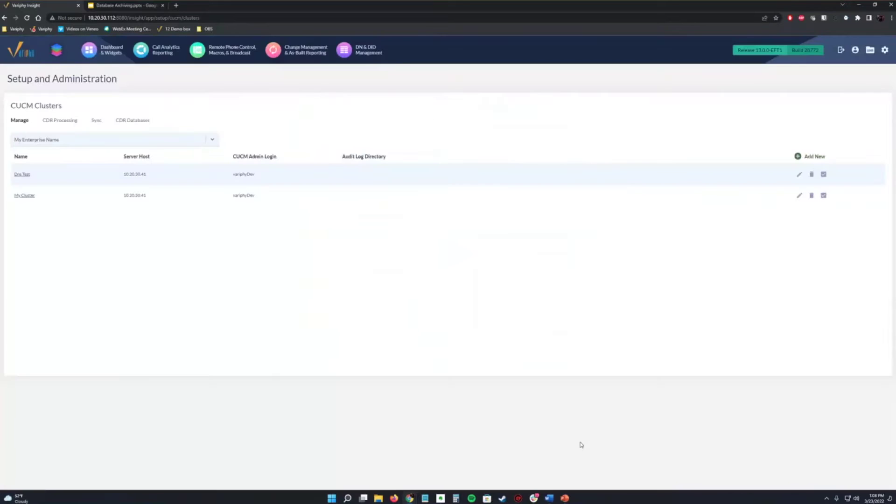
Review the Dre Test cluster's CDR processing, database, purge and monitoring settings, closing them without saving
left_click(65, 125)
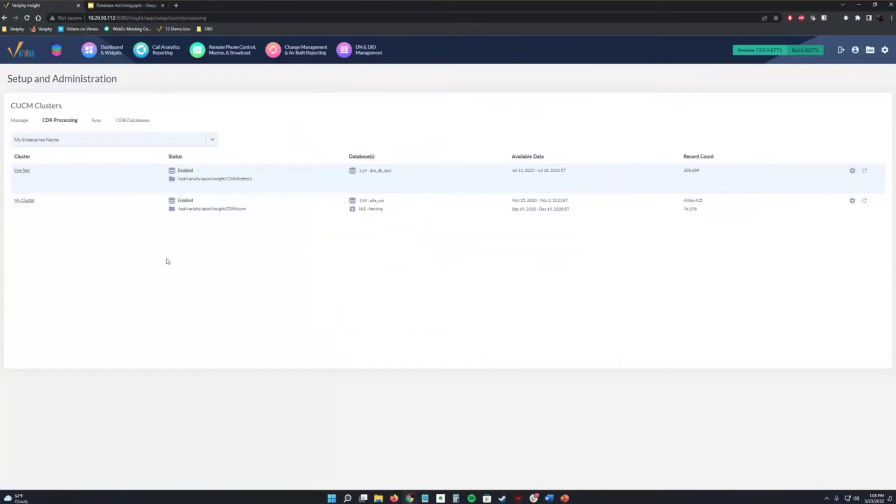
left_click(24, 171)
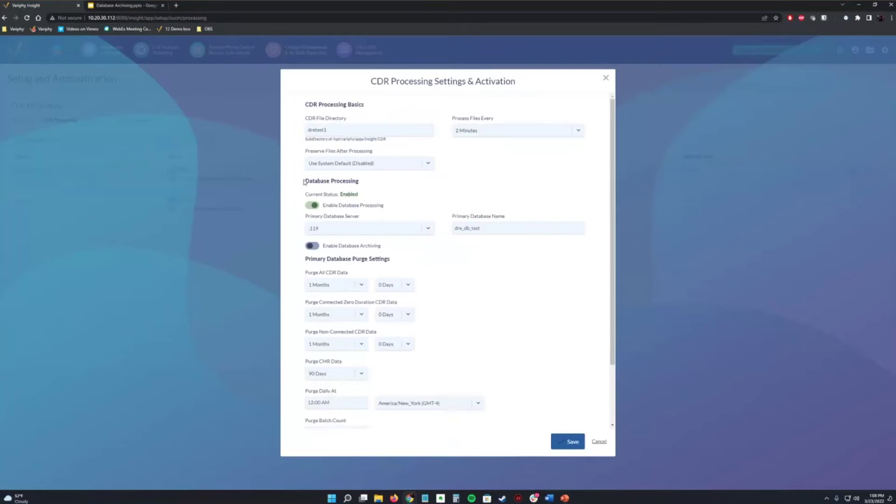
left_click_drag(304, 180, 367, 181)
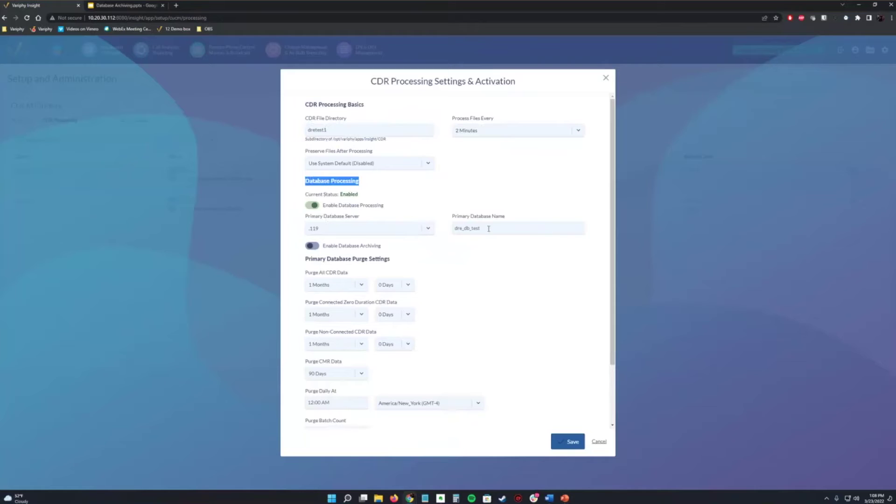
left_click_drag(487, 228, 475, 228)
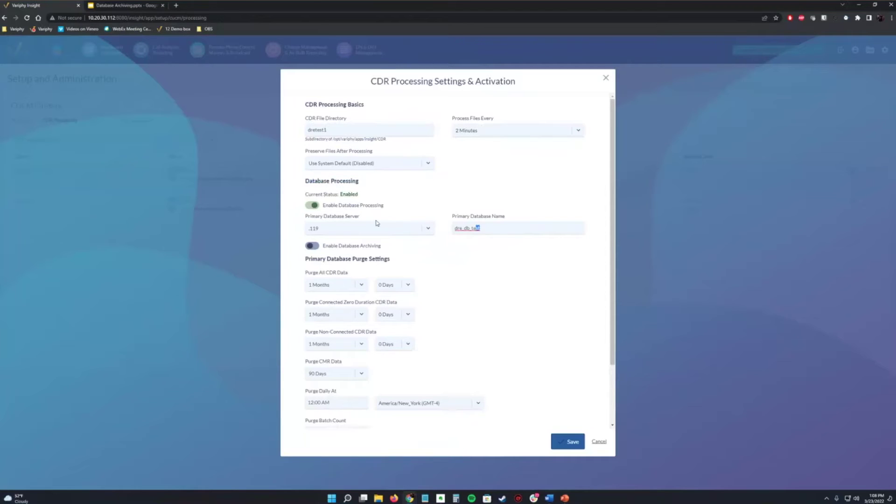
left_click(377, 223)
scroll(469, 299, "down", 2)
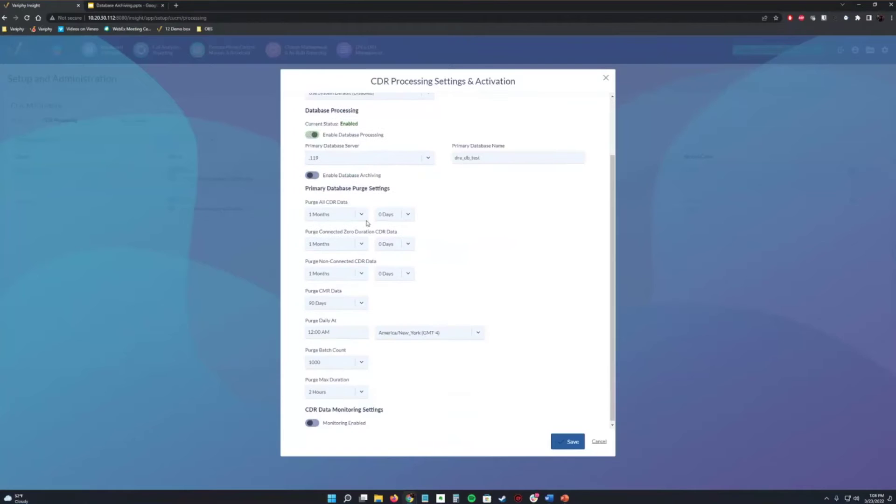
scroll(452, 317, "down", 1)
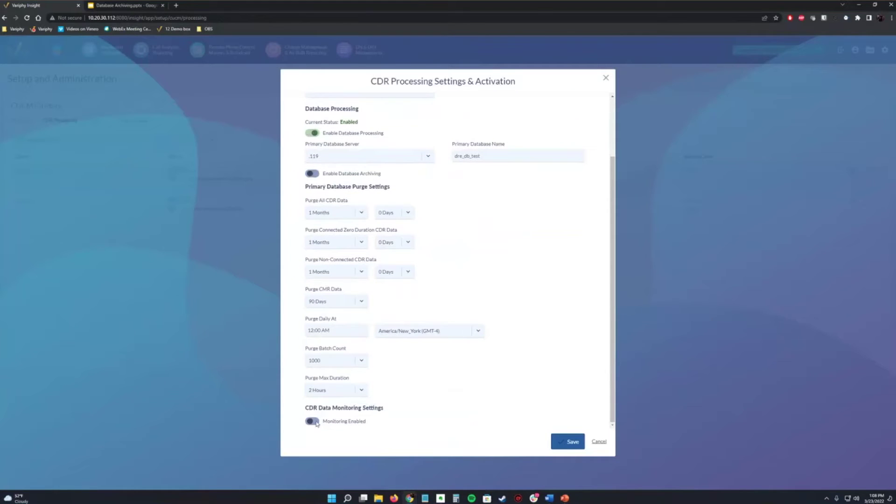
scroll(359, 415, "down", 2)
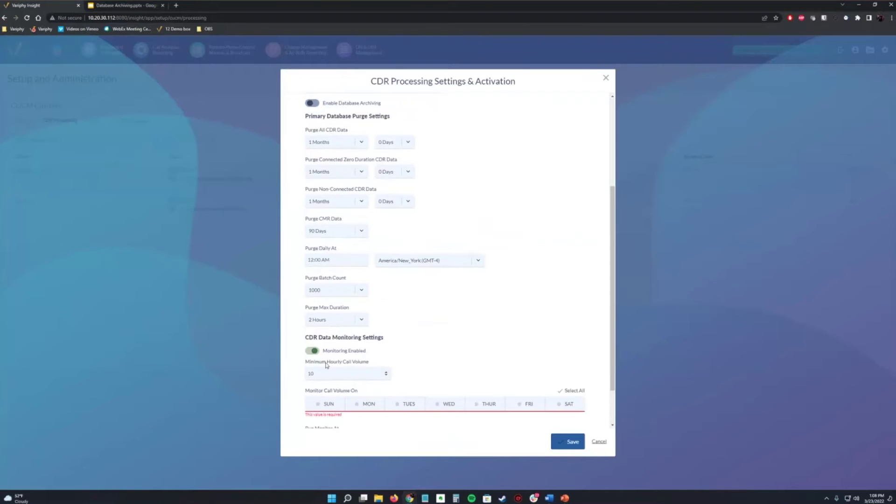
scroll(444, 344, "up", 4)
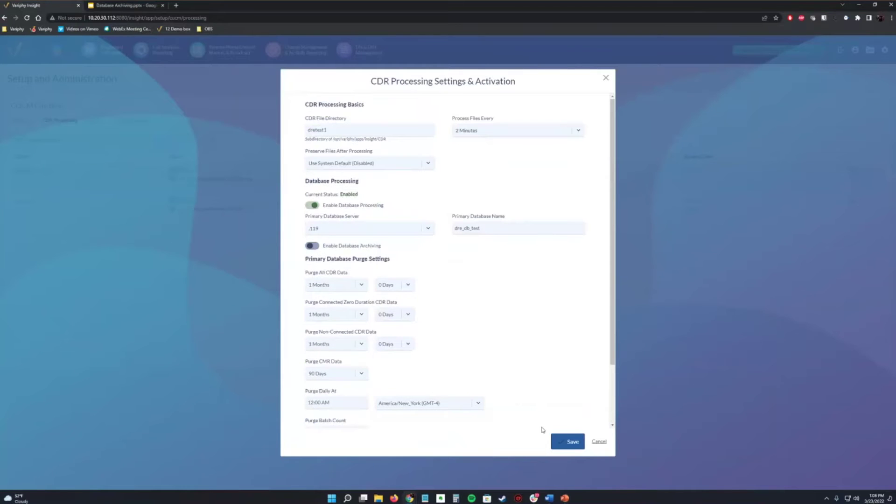
left_click(597, 441)
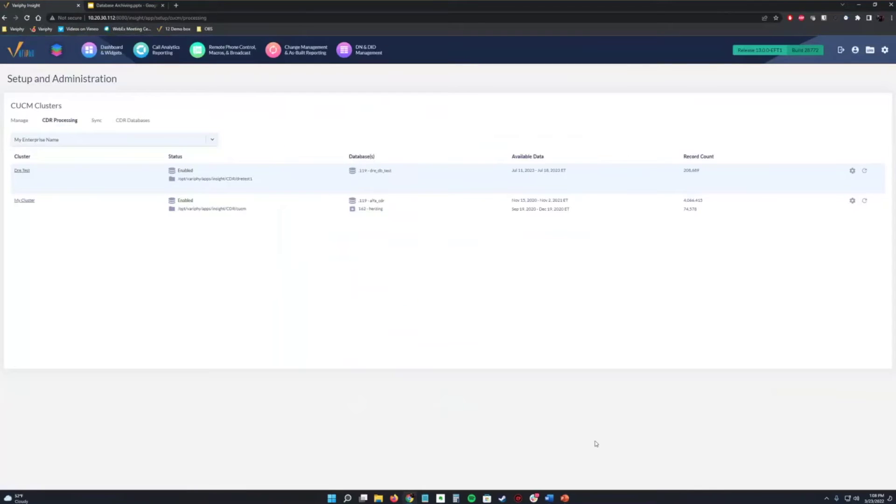
Check the last sync attempt and last sync success of the Dre Test cluster
left_click(98, 122)
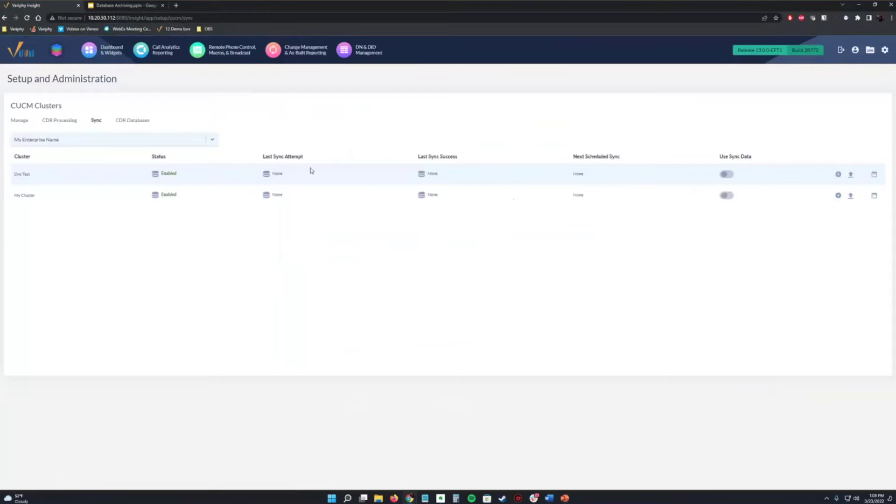
left_click_drag(271, 177, 455, 175)
left_click(508, 234)
View the CDR databases of the Dre Test cluster and examine the database's name, server, type and available data range
left_click(125, 122)
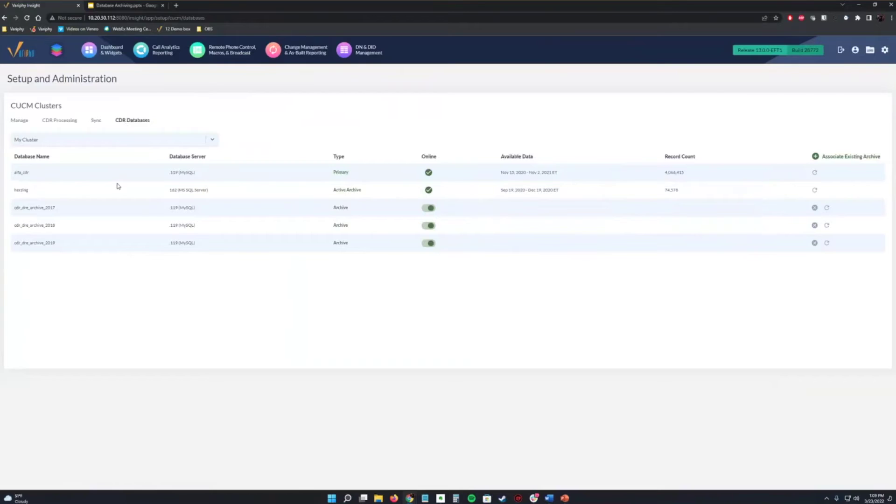
left_click(88, 145)
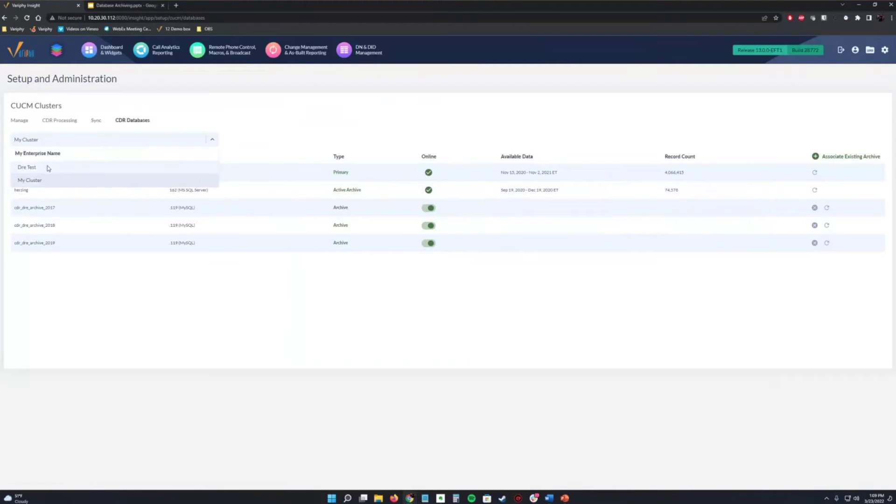
left_click(46, 169)
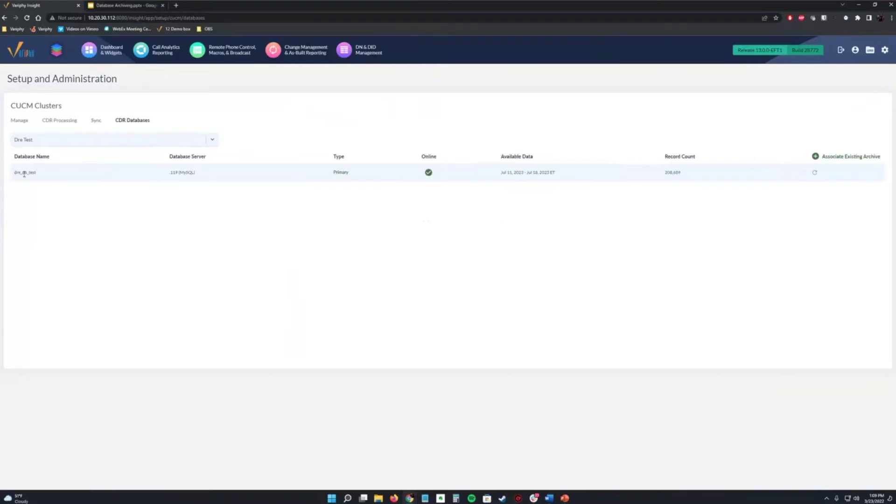
left_click_drag(13, 172, 49, 175)
left_click_drag(169, 173, 262, 176)
left_click_drag(333, 173, 554, 174)
left_click(548, 173)
left_click_drag(501, 174, 562, 176)
left_click(533, 186)
left_click_drag(501, 173, 561, 176)
left_click(151, 289)
Open the Dre Test cluster's CDR processing settings and enable database archiving
left_click(60, 123)
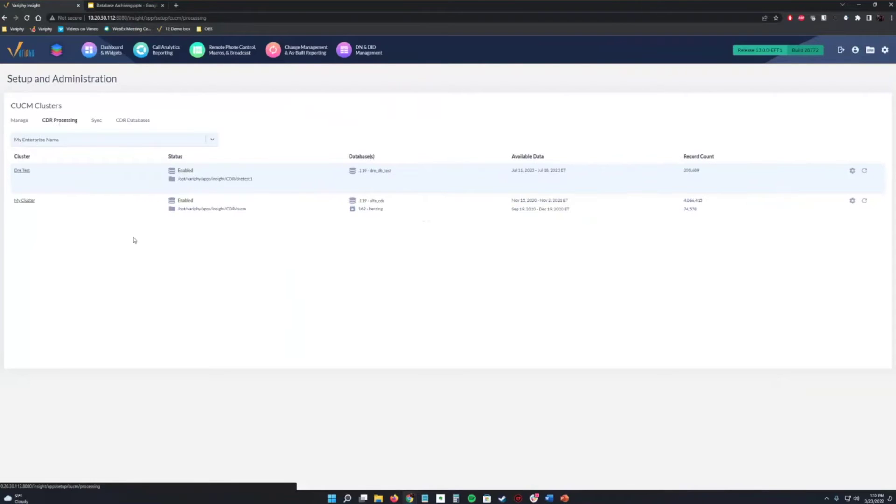
left_click(24, 171)
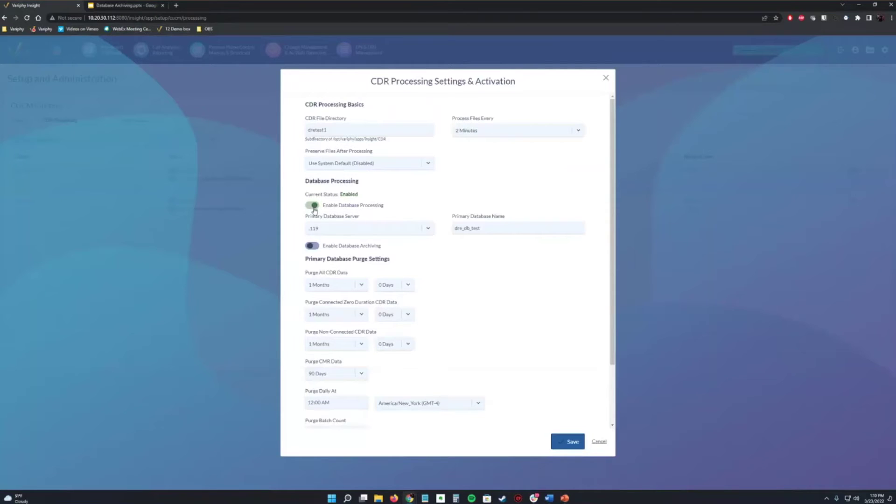
double_click(478, 229)
left_click(475, 185)
left_click(314, 247)
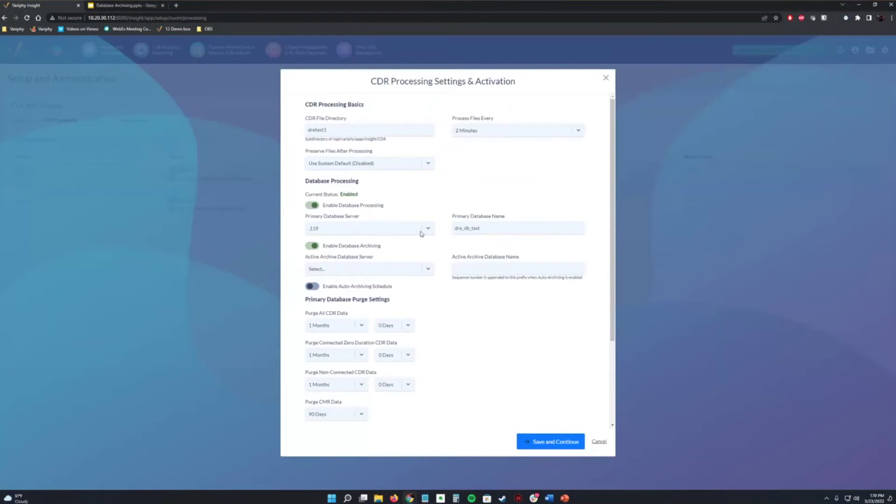
Set the active archive database server to 162 and name the active archive database dre_db_test_active
left_click(353, 271)
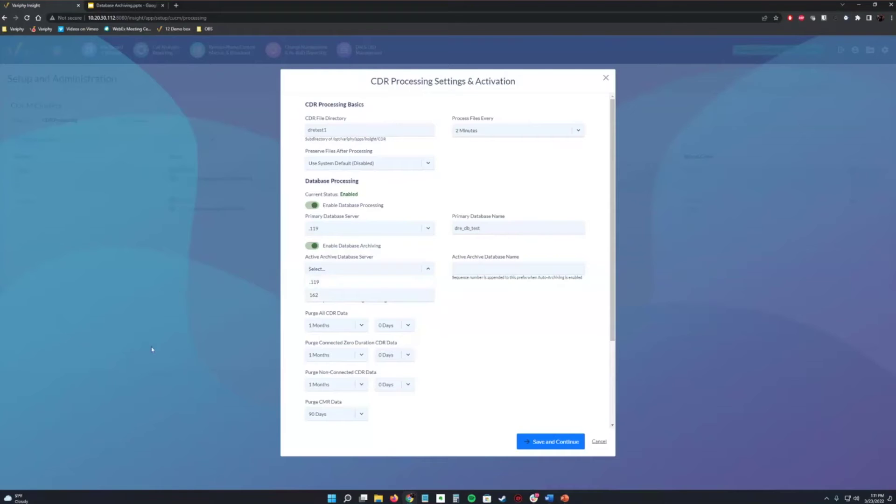
left_click(526, 334)
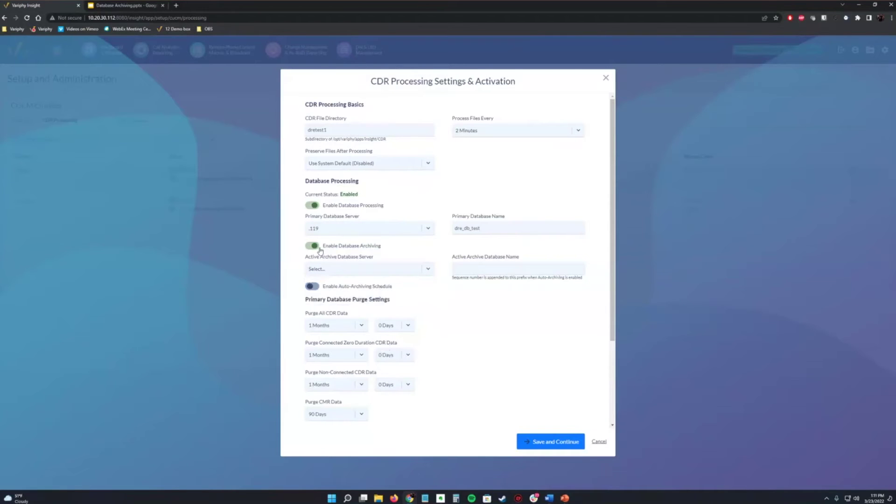
left_click(340, 269)
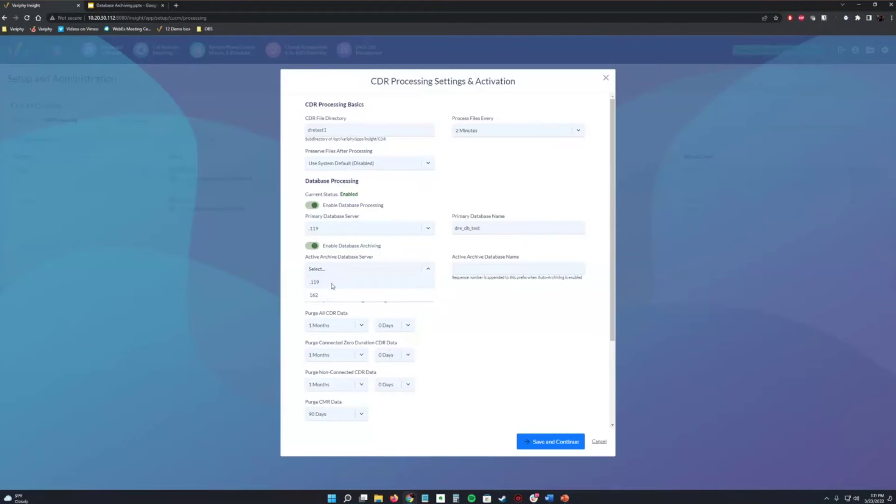
left_click(326, 295)
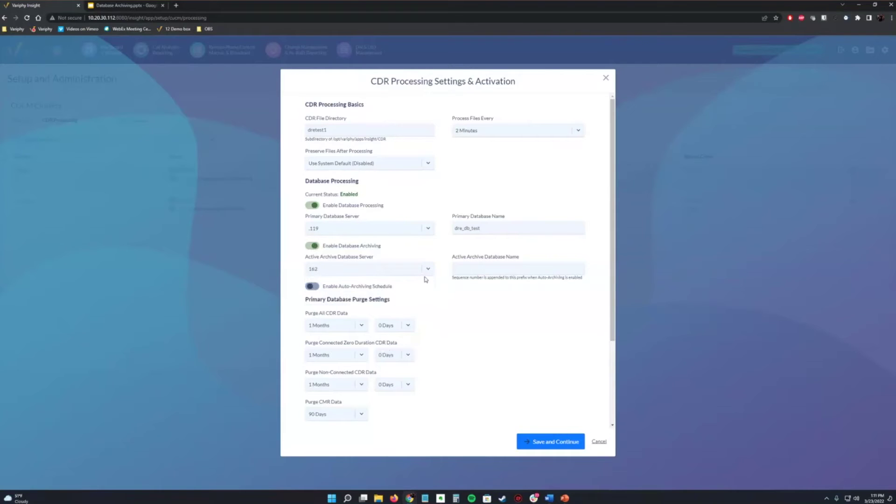
left_click(490, 270)
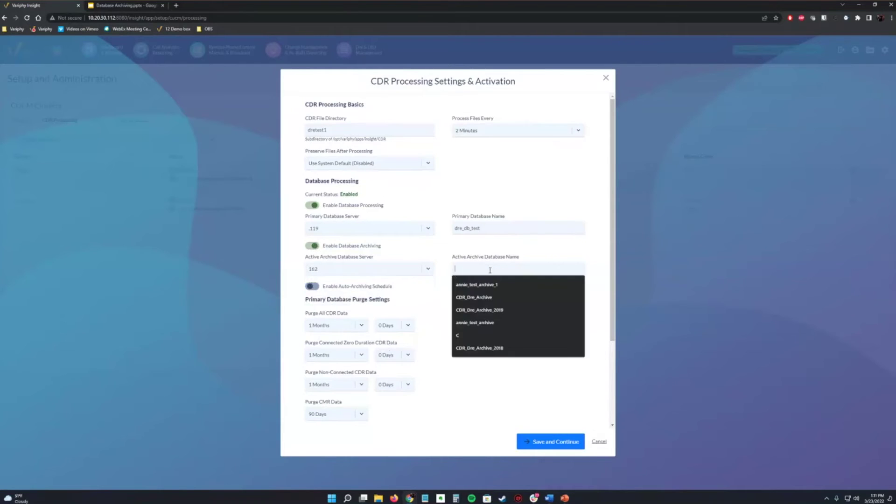
type("dre")
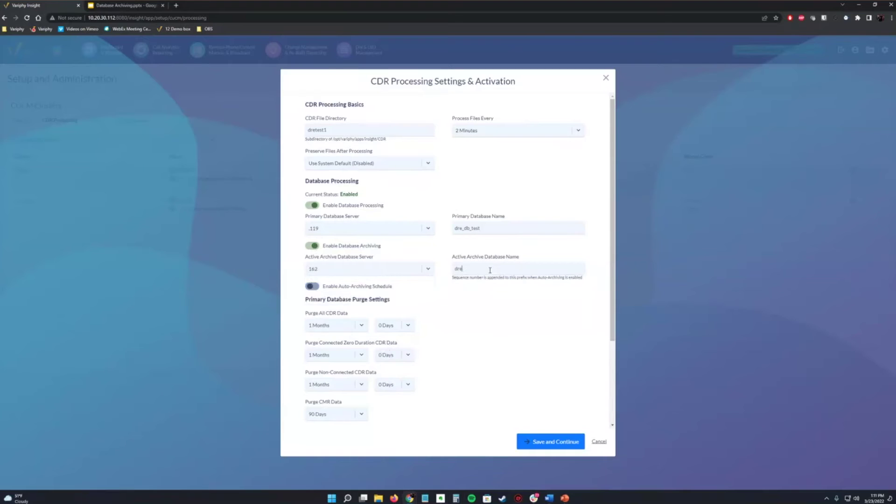
type("_db_test_active")
left_click(510, 297)
Enable the auto-archiving schedule and compare the active archive database name with the primary database name
left_click(313, 286)
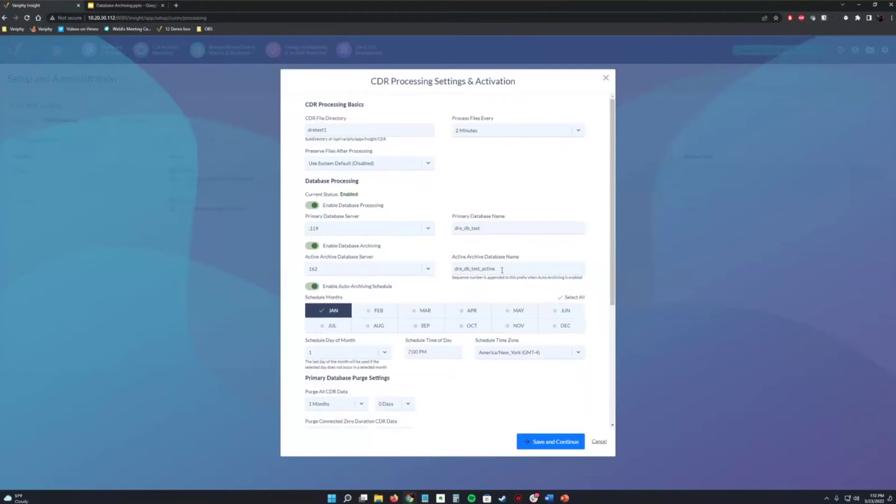
left_click_drag(501, 269, 447, 272)
left_click(508, 272)
left_click(399, 202)
left_click(498, 230)
left_click_drag(494, 228, 445, 230)
scroll(380, 390, "down", 2)
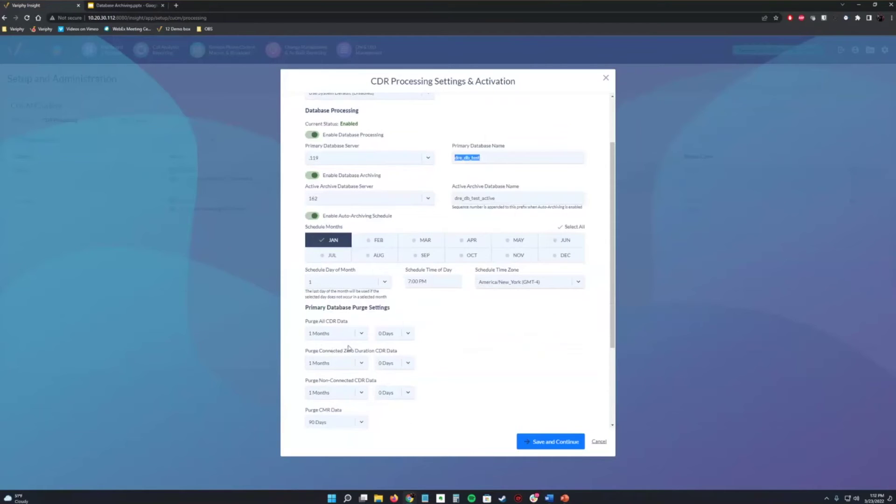
left_click_drag(499, 158, 449, 160)
left_click_drag(510, 199, 472, 197)
left_click(492, 158)
Add February through December to the auto-archiving schedule months
left_click(375, 240)
left_click(422, 239)
left_click(469, 239)
left_click(515, 239)
left_click(562, 240)
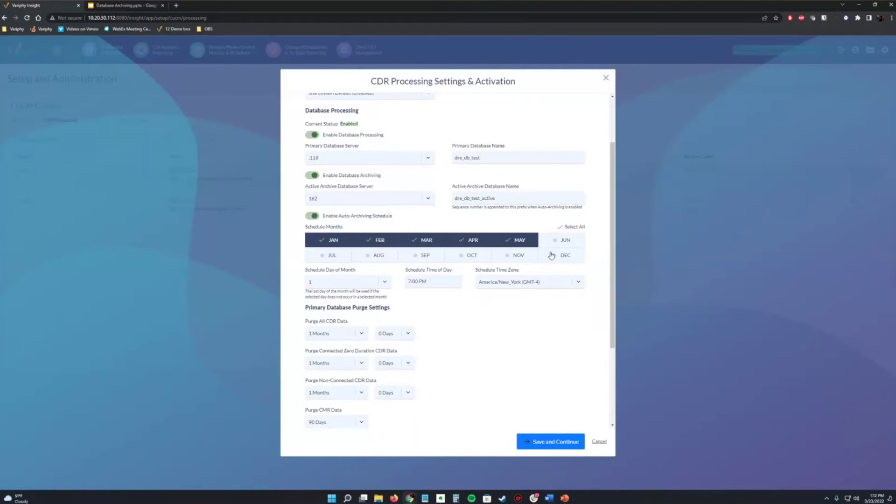
left_click(563, 255)
left_click(516, 255)
left_click(464, 259)
left_click(422, 255)
left_click(376, 255)
left_click(331, 256)
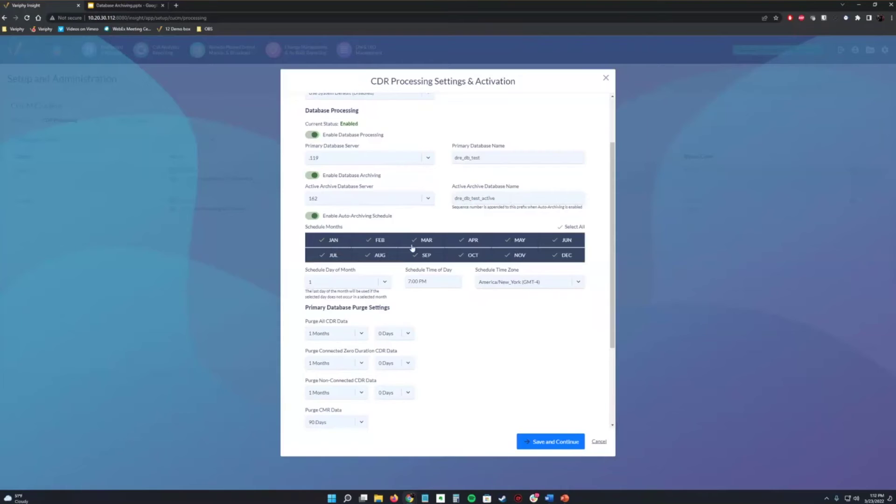
Examine the active archive database name and the note about its use as a prefix
double_click(478, 198)
left_click_drag(613, 183, 612, 175)
double_click(521, 210)
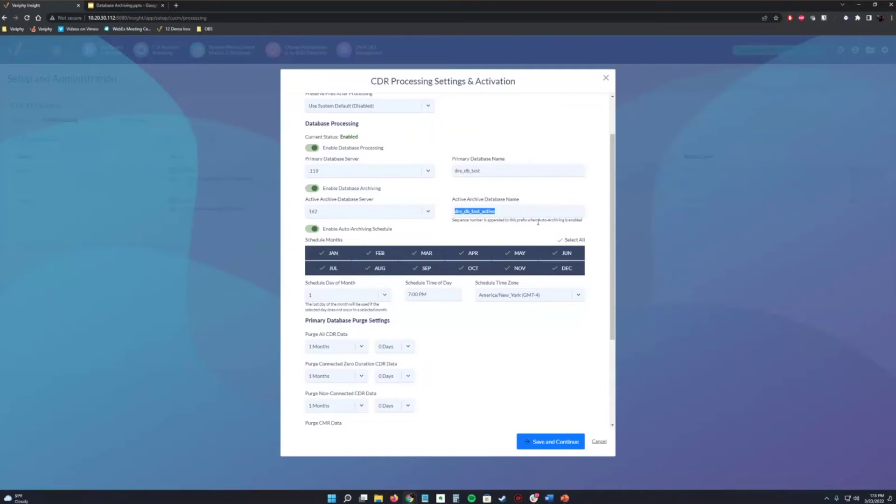
left_click(396, 266)
Remove February through December from the auto-archiving schedule months, leaving only January selected
scroll(388, 303, "down", 1)
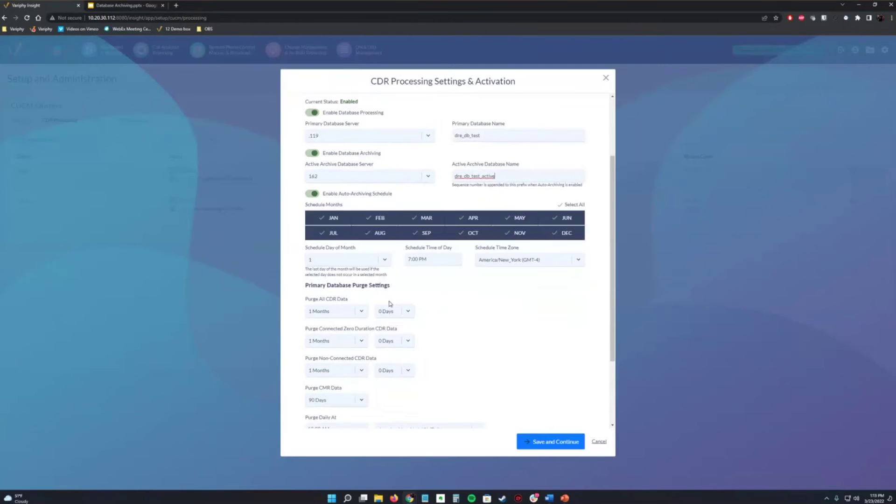
left_click(333, 232)
left_click(378, 233)
left_click(379, 218)
left_click(425, 220)
left_click(424, 233)
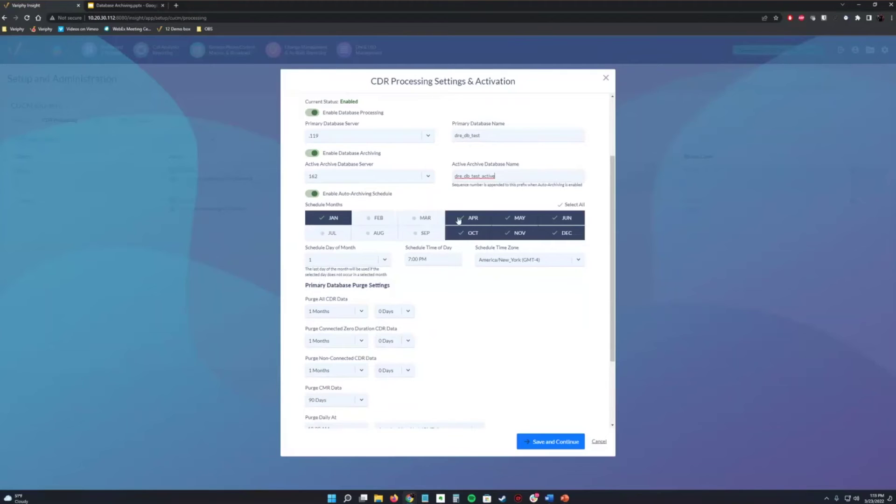
left_click(459, 220)
left_click(515, 230)
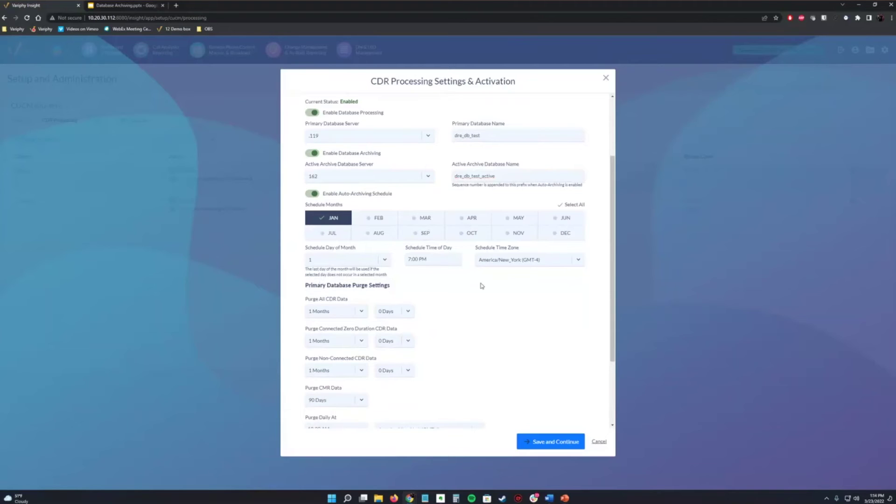
Save the processing settings with the dre_db_test_active archive database created, and activate database CDR processing
scroll(513, 378, "up", 1)
scroll(509, 370, "up", 2)
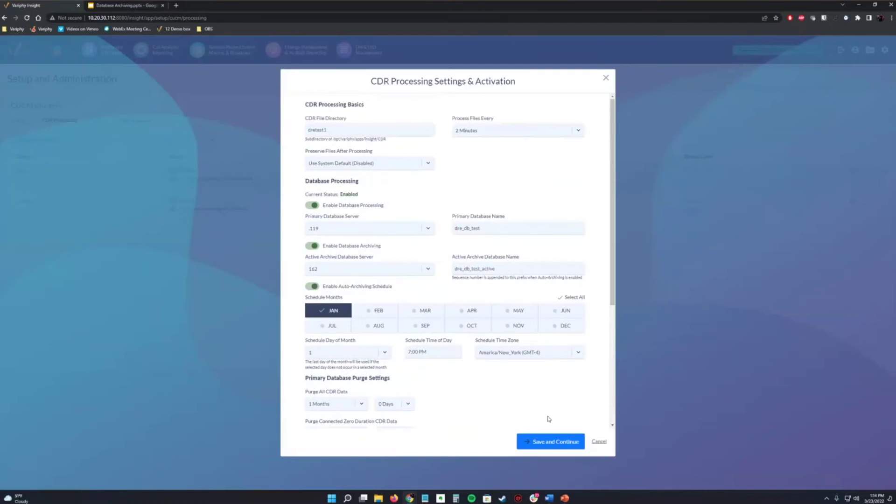
left_click(549, 441)
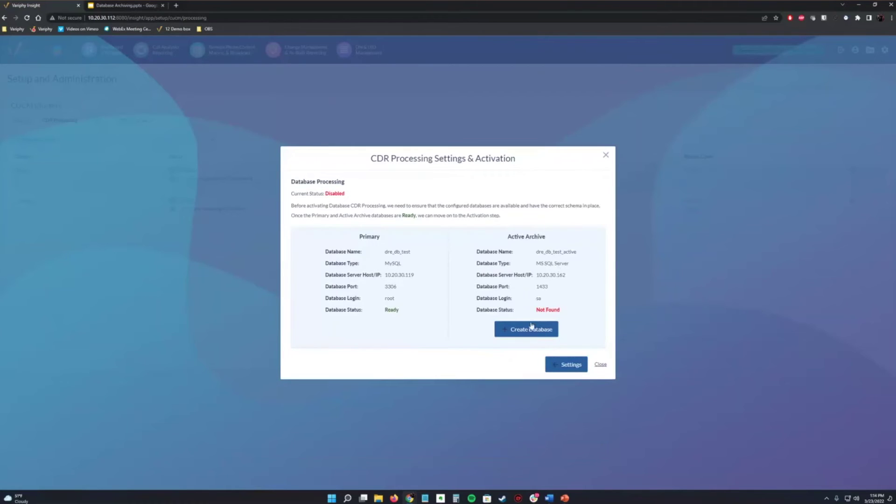
left_click(531, 329)
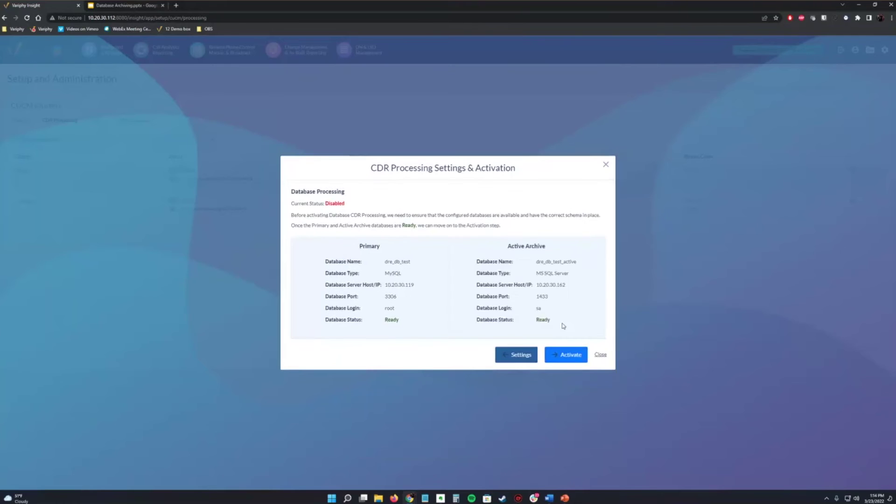
left_click(572, 354)
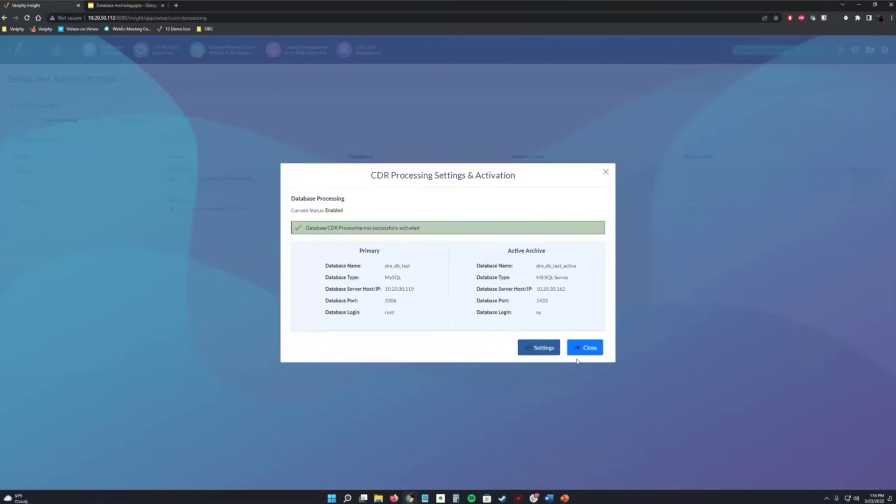
left_click(587, 348)
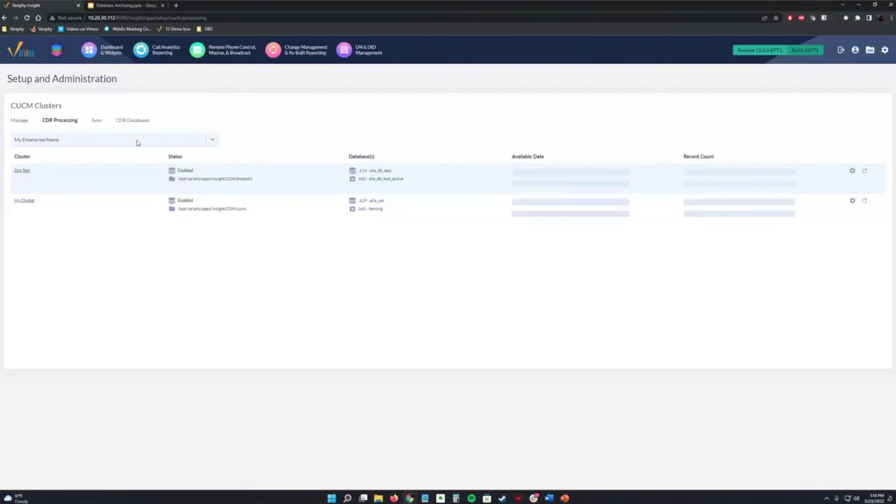
Examine the primary and active archive entries in the Dre Test cluster's CDR databases list
left_click(130, 123)
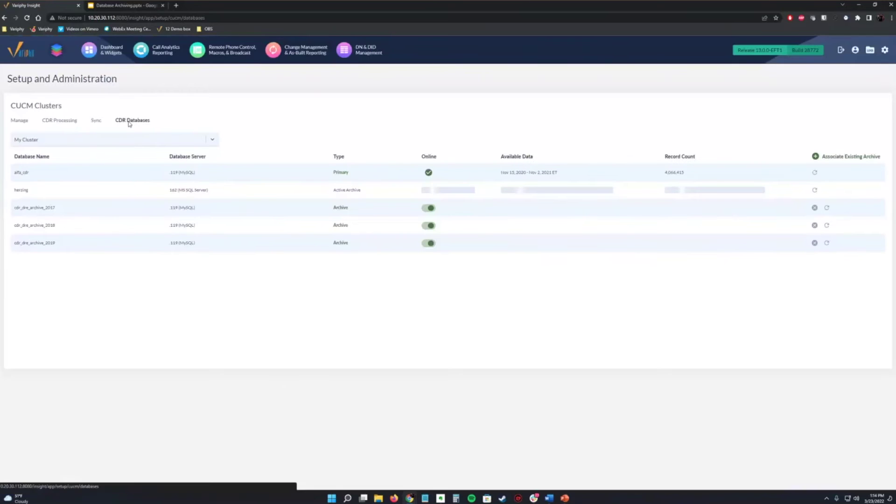
left_click(48, 143)
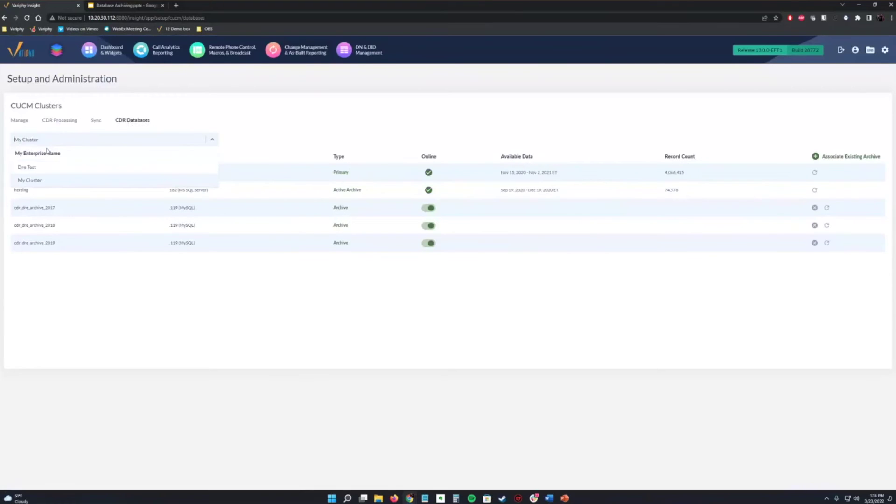
left_click(35, 172)
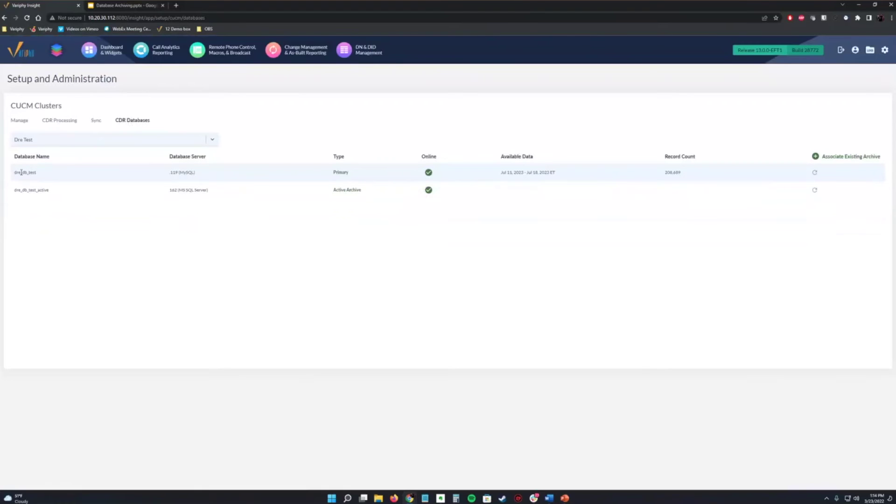
left_click_drag(13, 174, 620, 175)
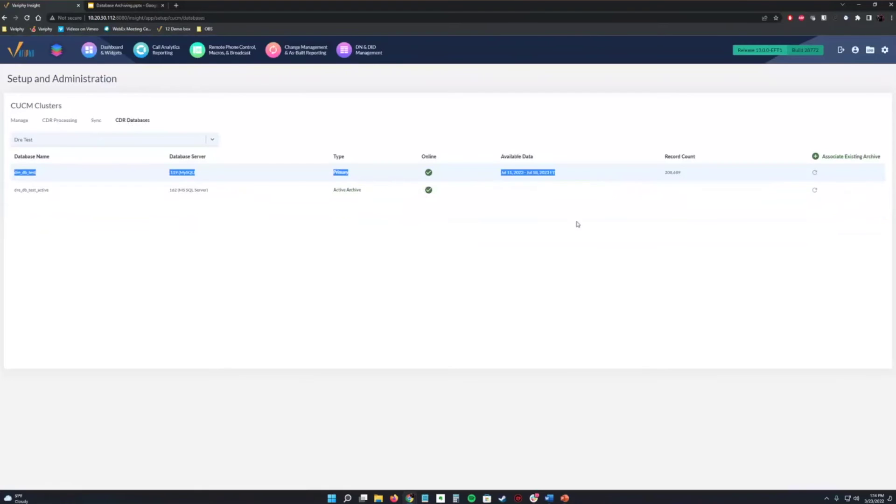
left_click(119, 202)
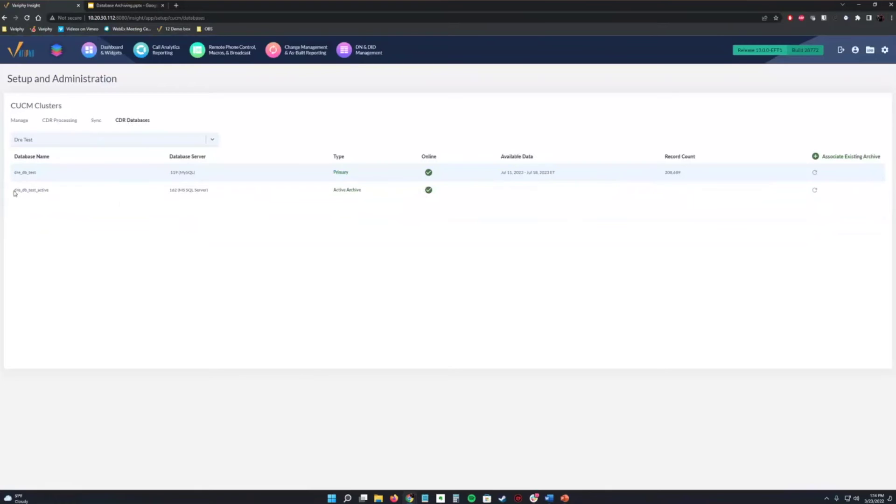
left_click_drag(14, 191, 546, 192)
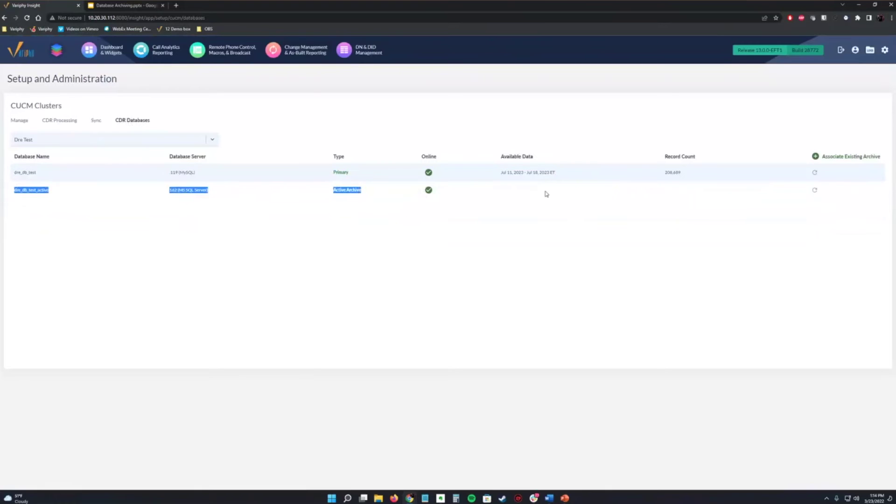
left_click(344, 220)
left_click_drag(374, 193, 332, 193)
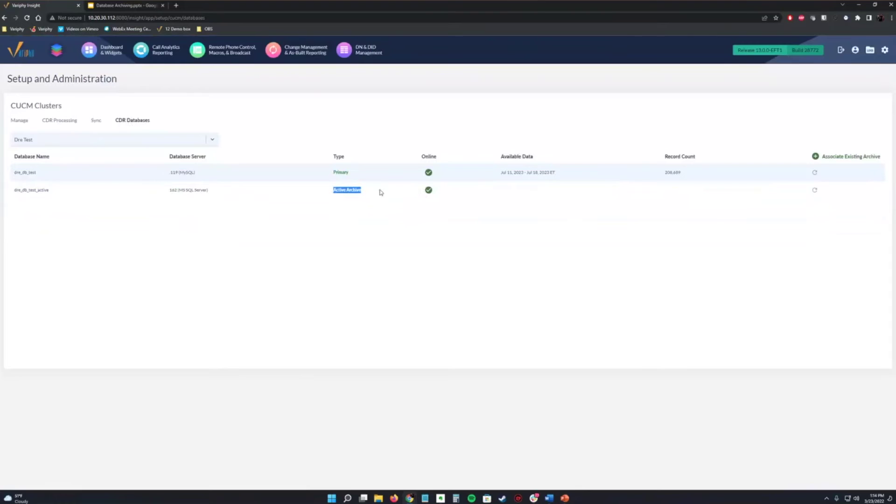
left_click(344, 215)
left_click_drag(333, 190, 405, 192)
left_click(323, 214)
Examine My Cluster's archive databases and compare the available data ranges and record counts of its primary and active archive
left_click(56, 145)
left_click(49, 180)
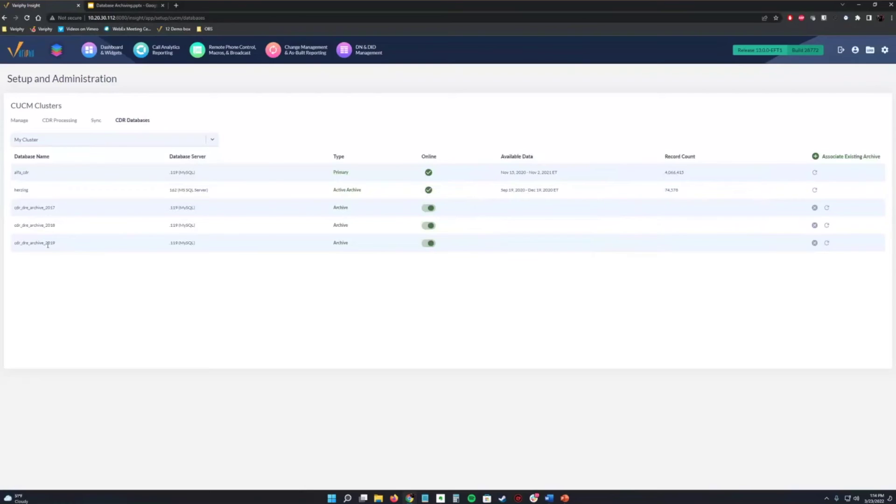
left_click_drag(18, 208, 136, 216)
left_click(221, 284)
left_click_drag(501, 172, 558, 173)
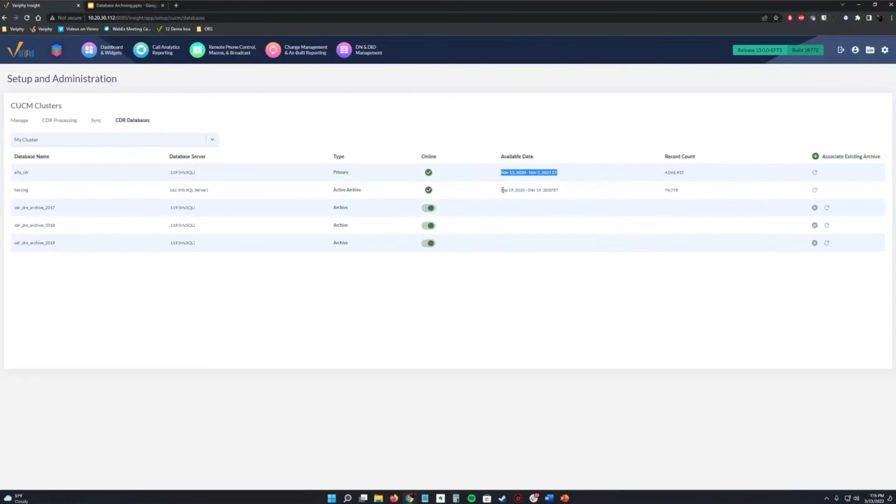
left_click_drag(502, 190, 570, 194)
left_click_drag(665, 190, 676, 190)
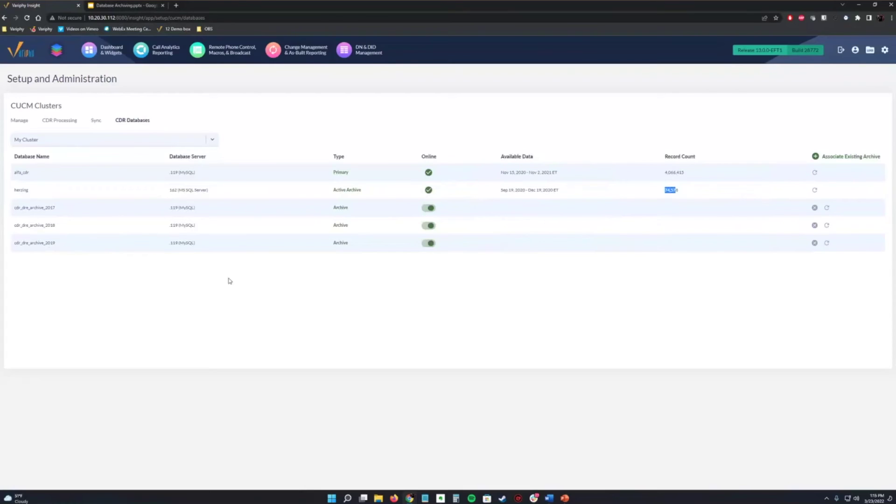
left_click(223, 300)
Associate the existing cdr_dre database on server .119 with the Dre Test cluster as an archive
left_click(77, 140)
left_click(50, 169)
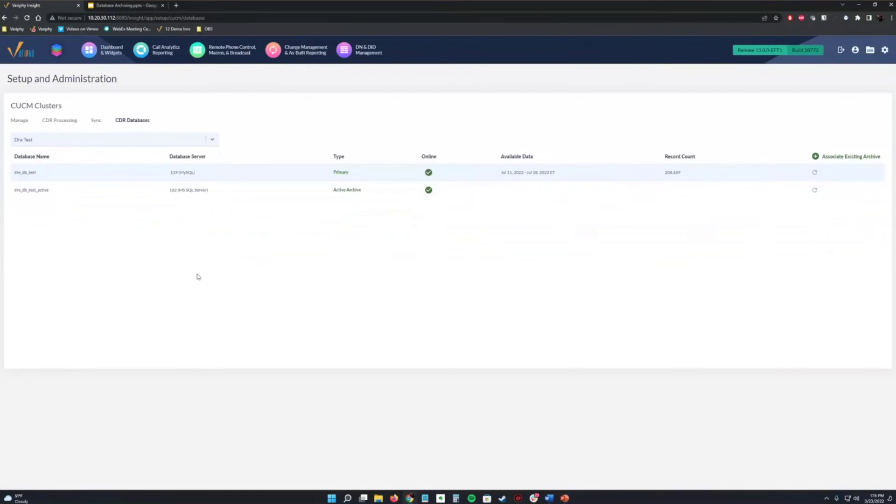
left_click(848, 158)
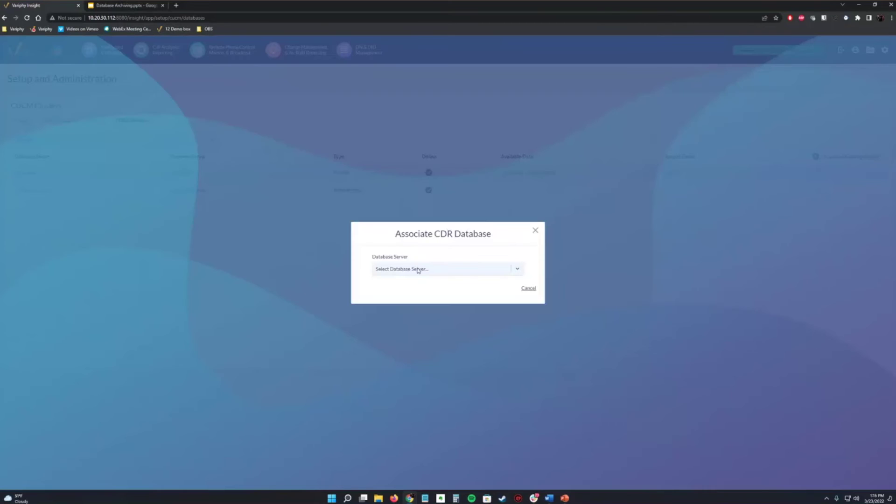
left_click(415, 270)
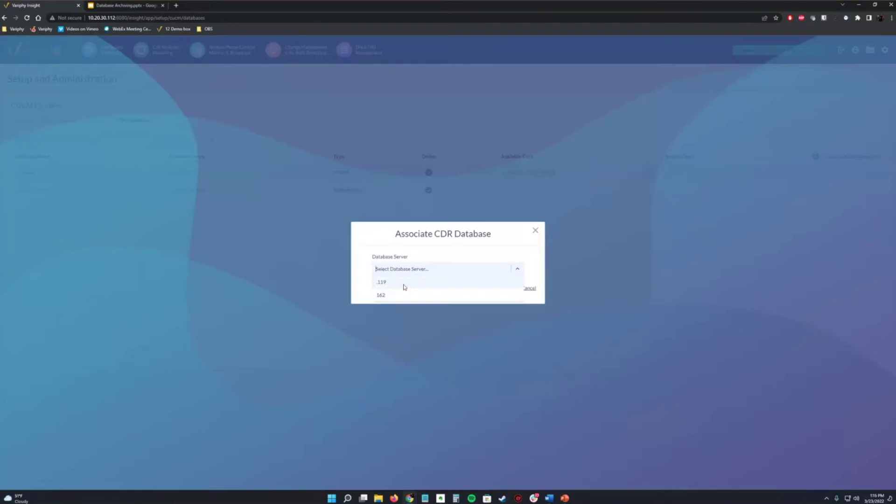
left_click(422, 285)
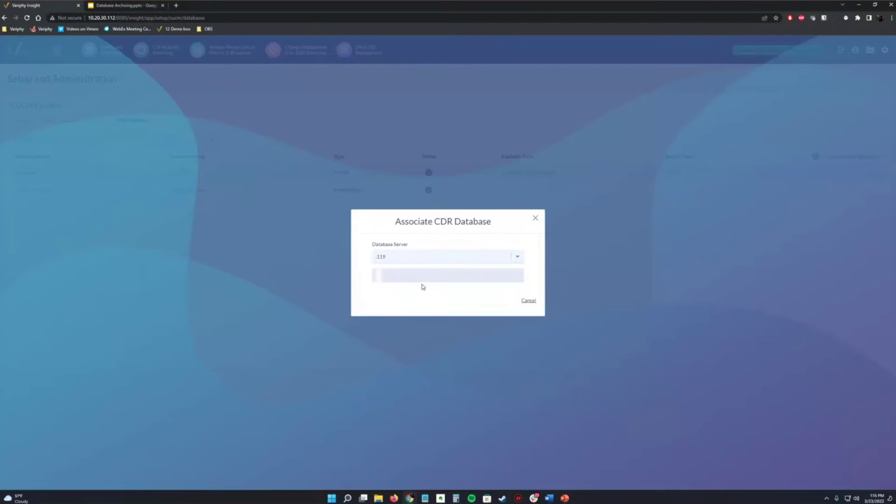
left_click(472, 283)
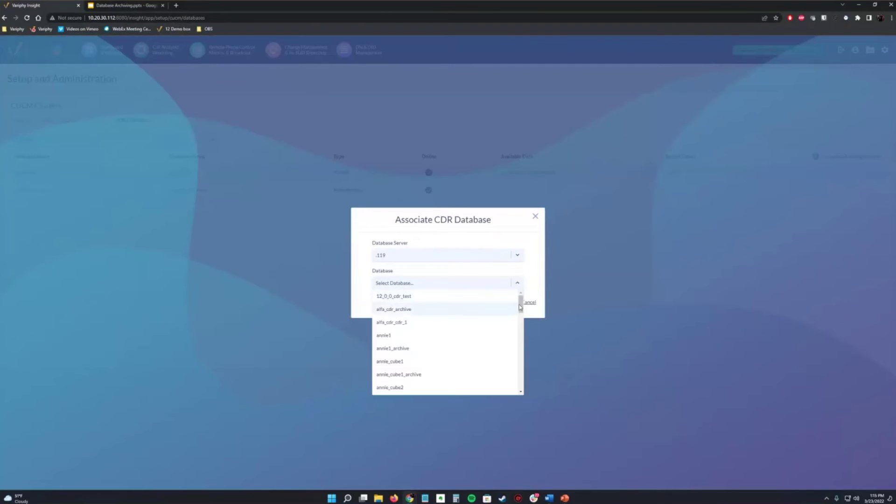
left_click_drag(519, 302, 515, 335)
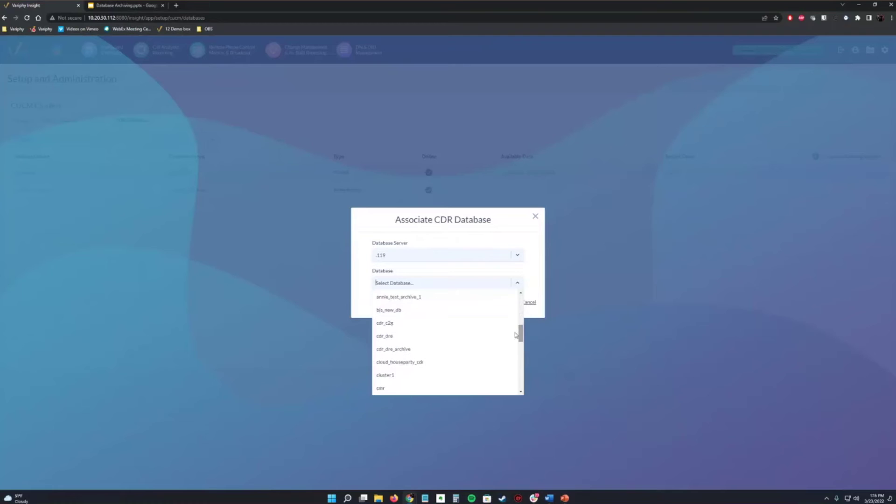
left_click(411, 335)
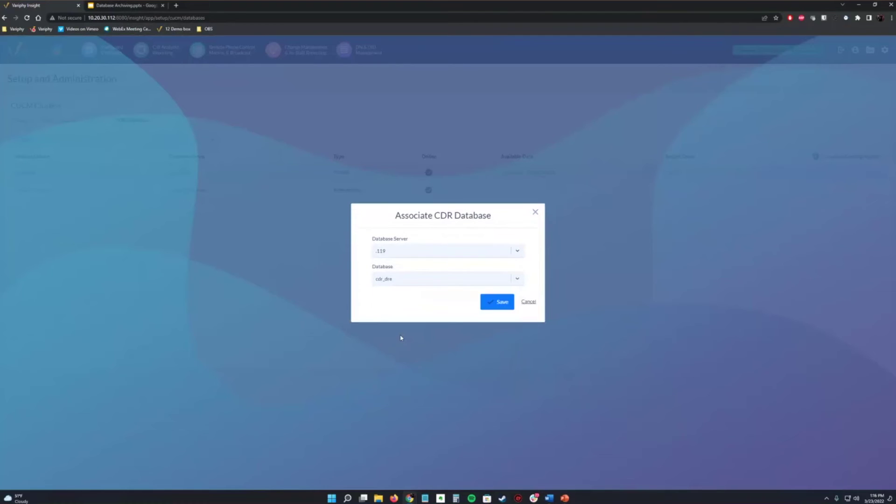
left_click(485, 310)
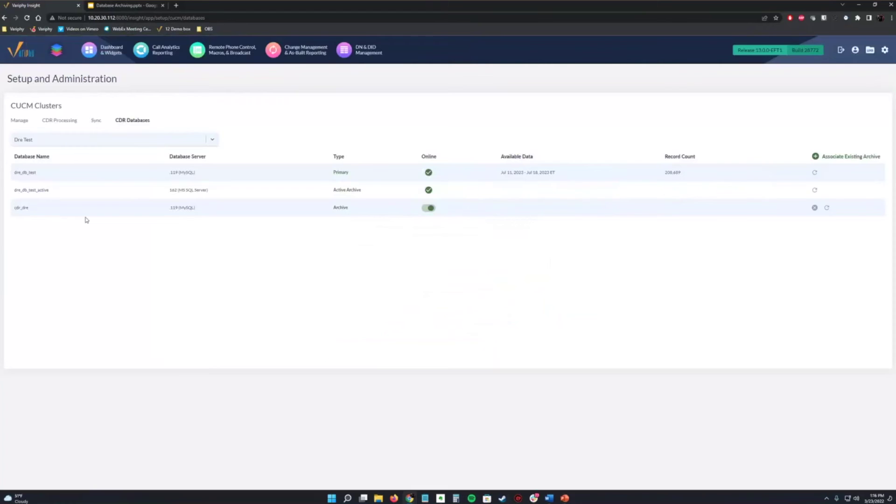
Review the cdr_dre archive entry and remove its association with the Dre Test cluster
left_click_drag(18, 210, 552, 213)
left_click(552, 213)
left_click(814, 208)
left_click(478, 288)
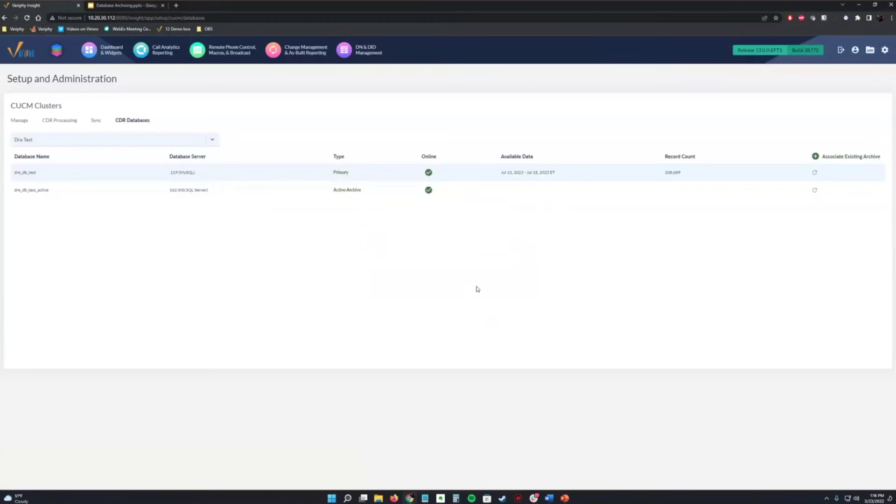
Review My Cluster's yearly archive databases and toggle the online state of cdr_dre_archive_2018 off and back on
left_click(82, 142)
left_click(61, 178)
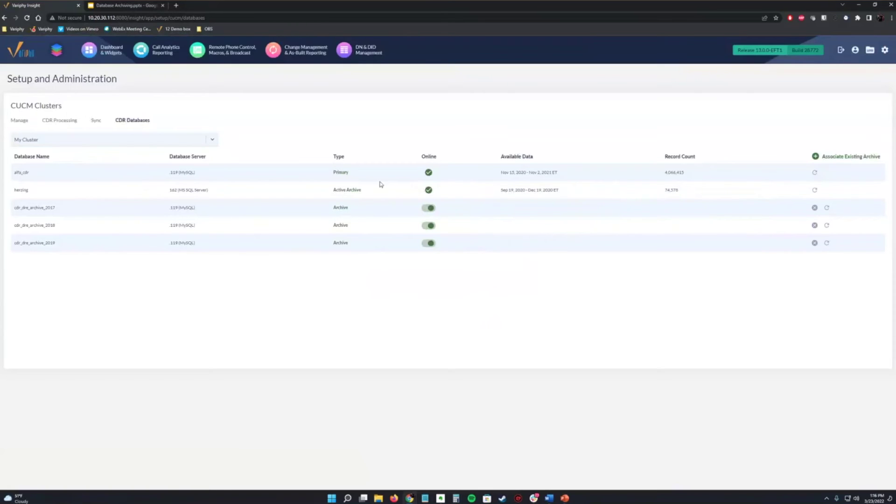
left_click_drag(17, 206, 21, 225)
left_click(20, 225)
left_click_drag(17, 206, 534, 210)
left_click(533, 294)
left_click(431, 226)
left_click(431, 226)
Open the Dre Test cluster's CDR processing settings and examine the retention periods offered for purging all CDR data
left_click(55, 122)
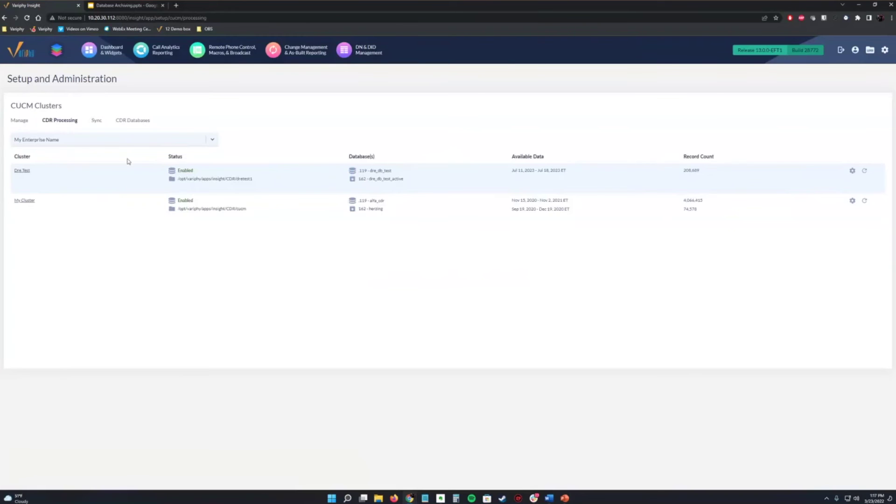
left_click(23, 170)
scroll(510, 345, "down", 3)
scroll(509, 351, "down", 3)
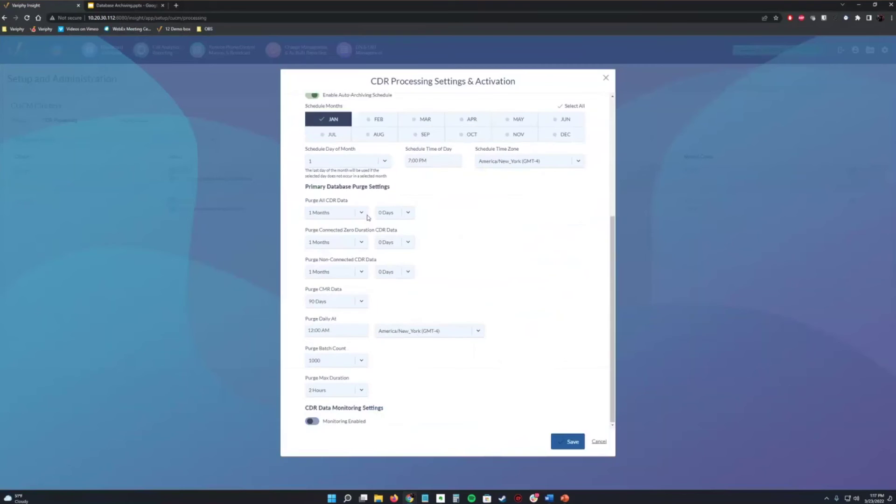
left_click(333, 213)
scroll(366, 294, "down", 3)
scroll(366, 298, "down", 2)
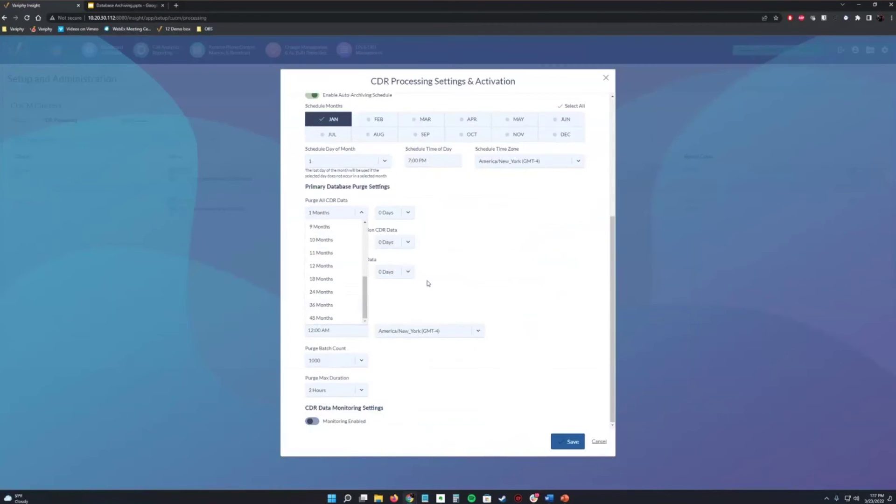
left_click(366, 240)
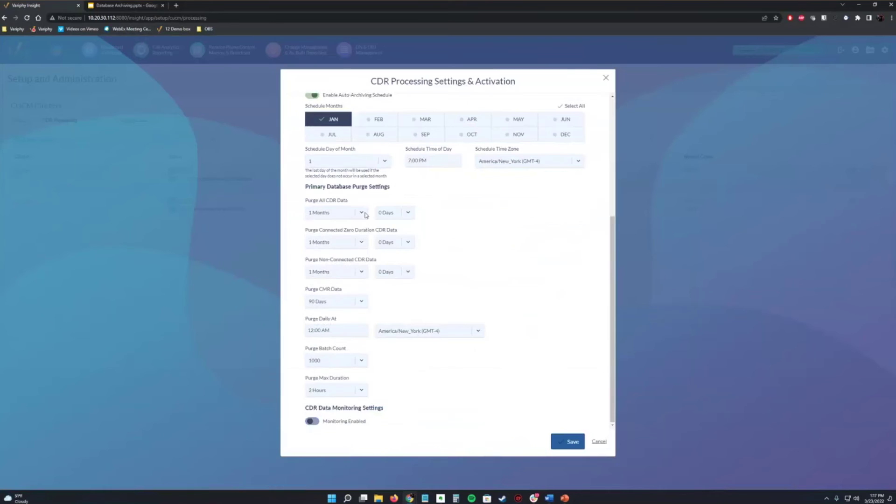
Set Purge All CDR Data to Keep Forever in the primary database purge settings
left_click(367, 213)
scroll(340, 266, "down", 3)
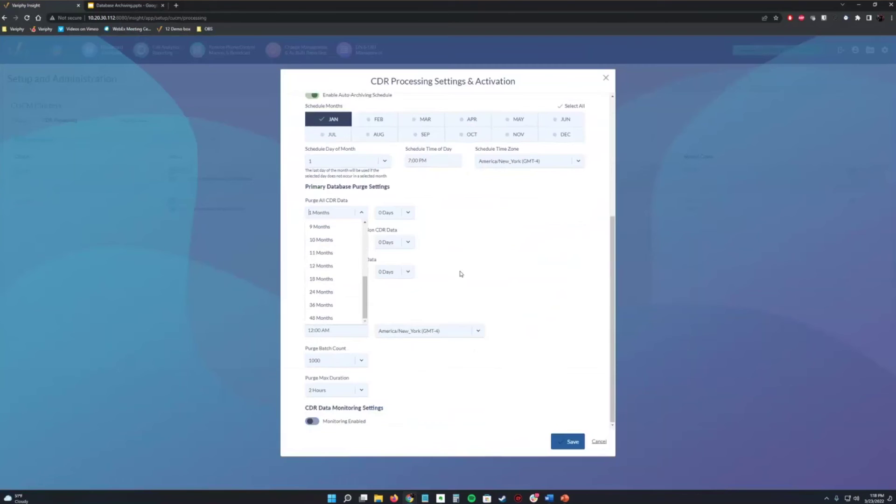
left_click(498, 273)
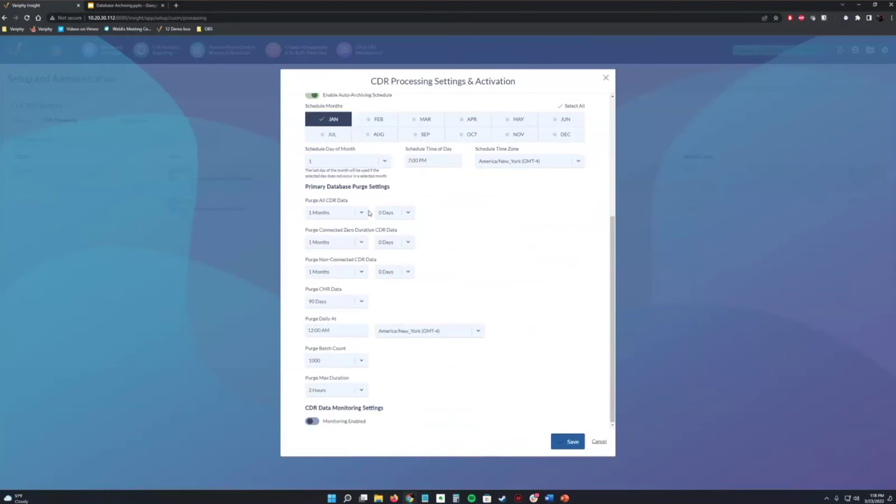
left_click(362, 212)
left_click(347, 225)
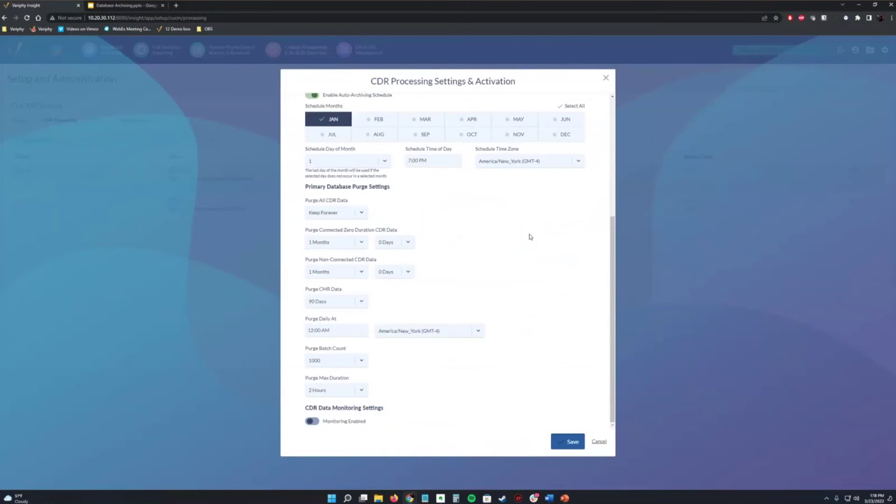
Examine the retention periods offered for Purge All CDR Data and review the surrounding archiving and purge settings
left_click(367, 212)
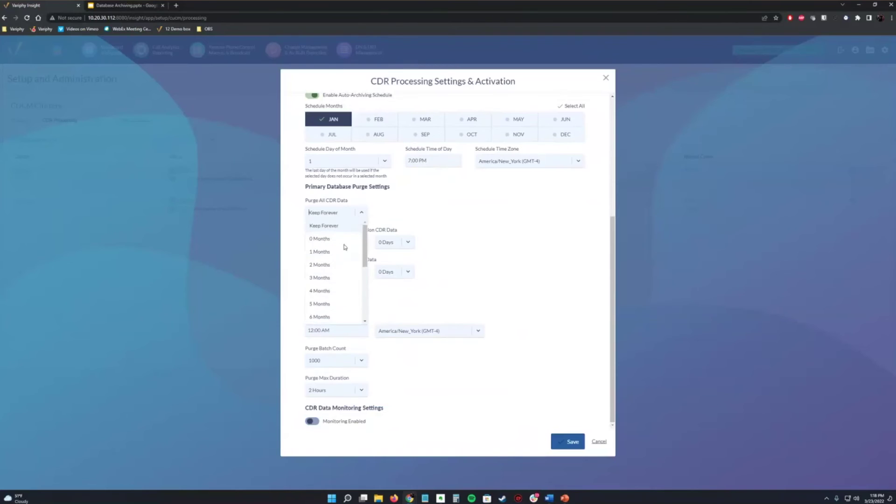
scroll(345, 262, "down", 3)
scroll(355, 243, "up", 2)
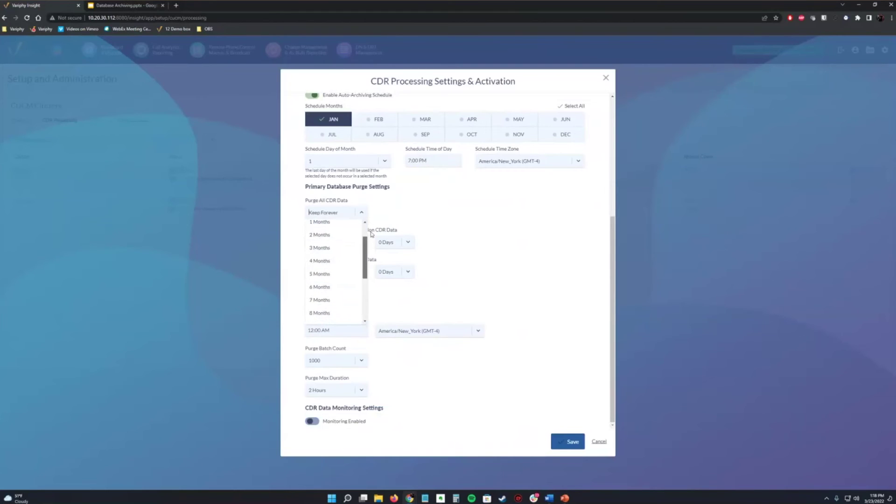
left_click(512, 249)
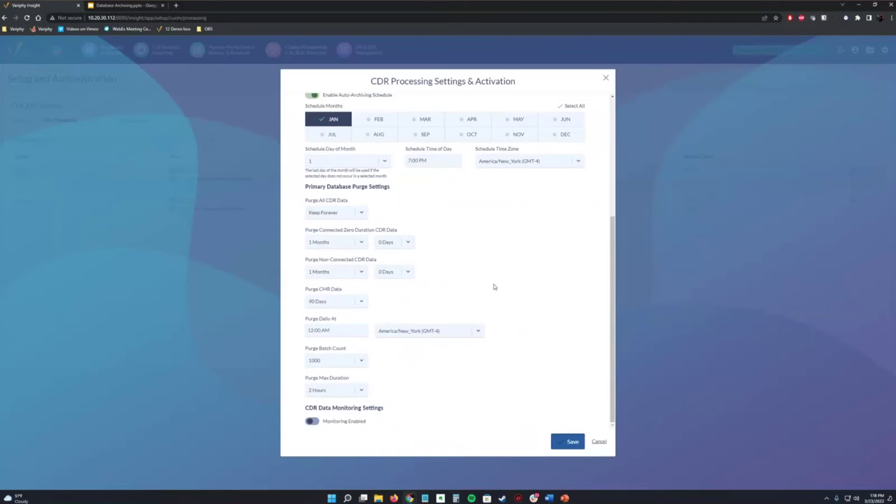
scroll(494, 287, "up", 3)
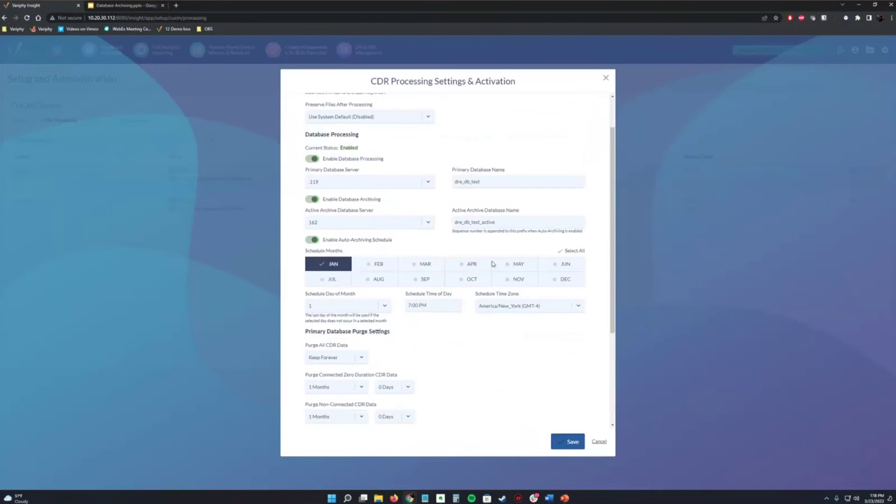
scroll(497, 269, "down", 1)
scroll(501, 274, "up", 3)
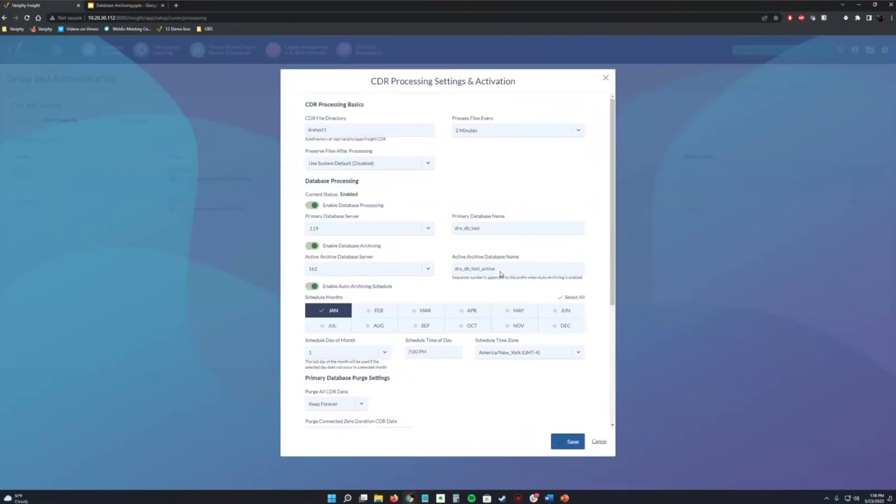
scroll(513, 300, "down", 4)
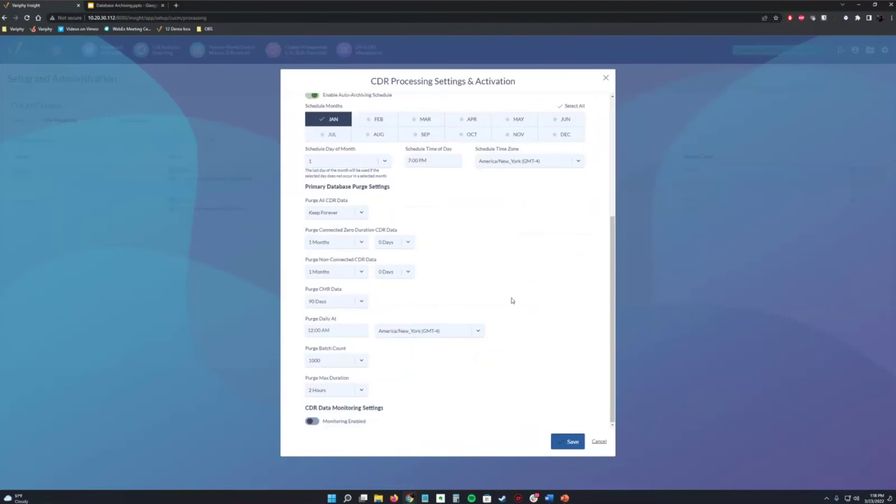
scroll(513, 301, "up", 4)
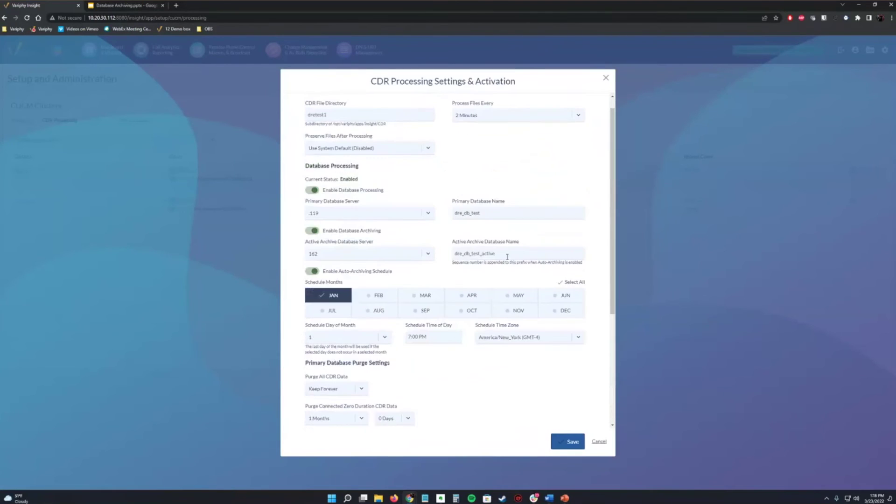
Inspect the primary and active archive database names in the Dre Test cluster's database processing settings
left_click(508, 254)
scroll(611, 202, "down", 1)
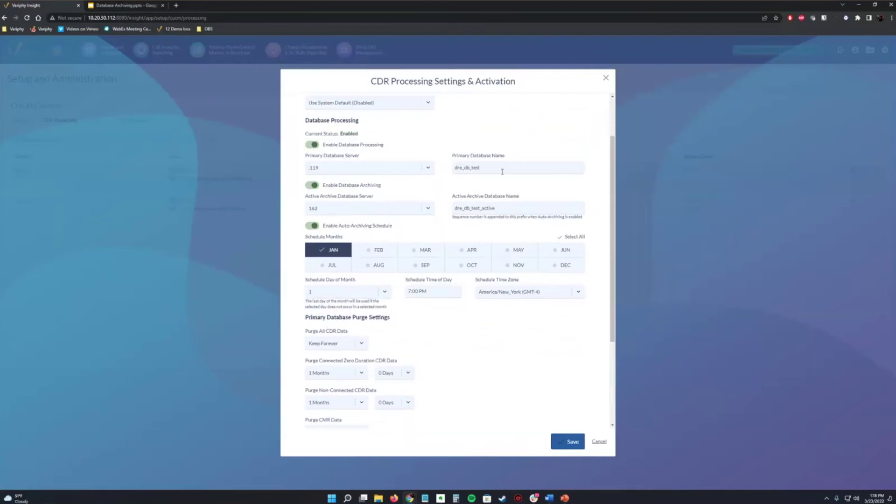
left_click_drag(444, 154, 476, 142)
left_click(476, 143)
left_click_drag(511, 158, 443, 156)
left_click(502, 154)
triple_click(499, 154)
scroll(436, 344, "up", 1)
scroll(409, 326, "down", 3)
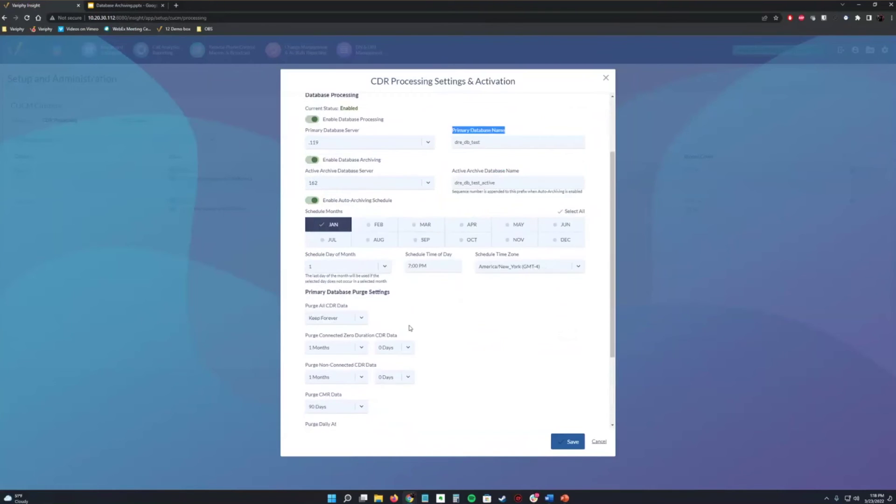
Set Purge All CDR Data to 1 Months in the primary database purge settings
left_click(348, 273)
left_click(321, 312)
scroll(472, 288, "up", 2)
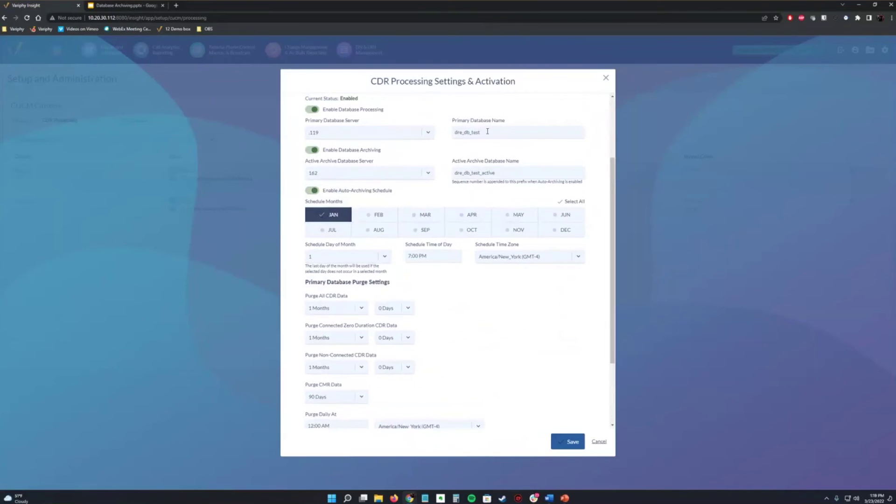
Compare the primary database name with the active archive database name and close the CDR processing settings without saving
triple_click(487, 132)
triple_click(511, 173)
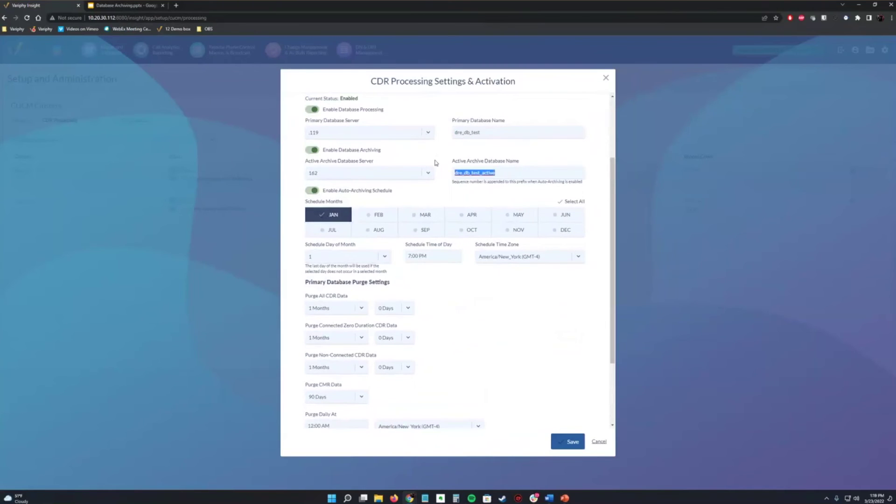
triple_click(489, 131)
triple_click(506, 174)
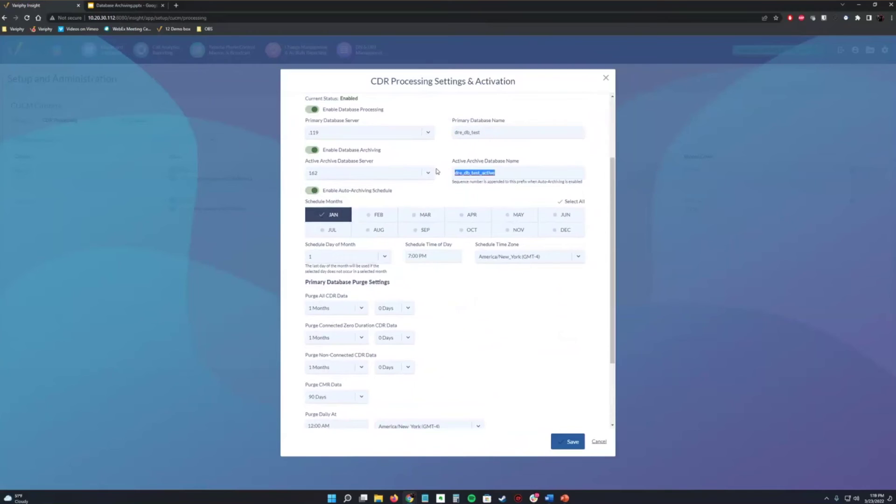
triple_click(495, 131)
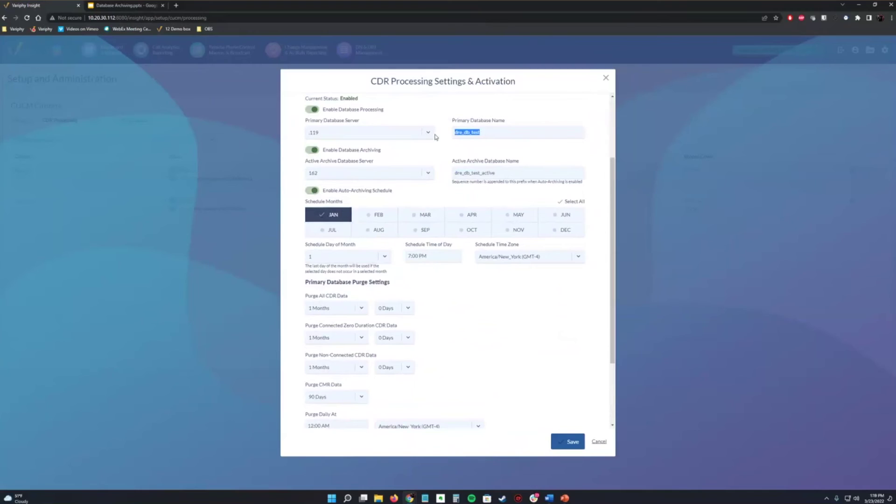
left_click_drag(496, 173, 432, 178)
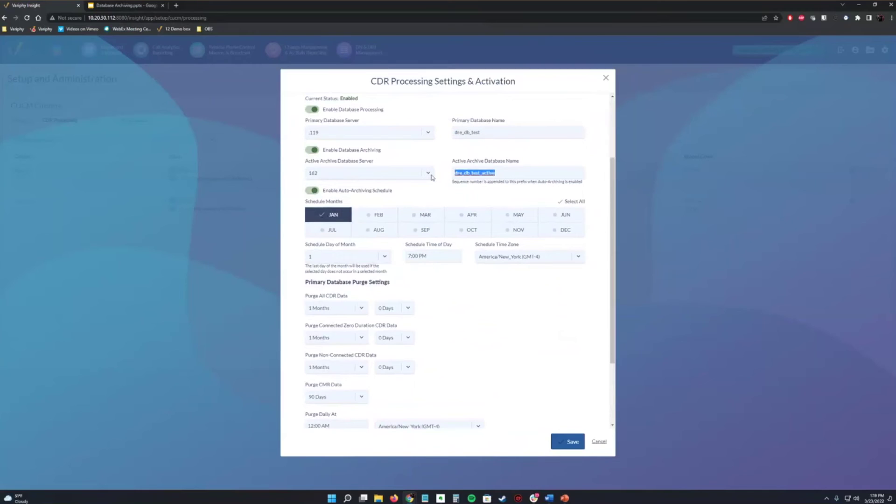
left_click(502, 173)
left_click(605, 79)
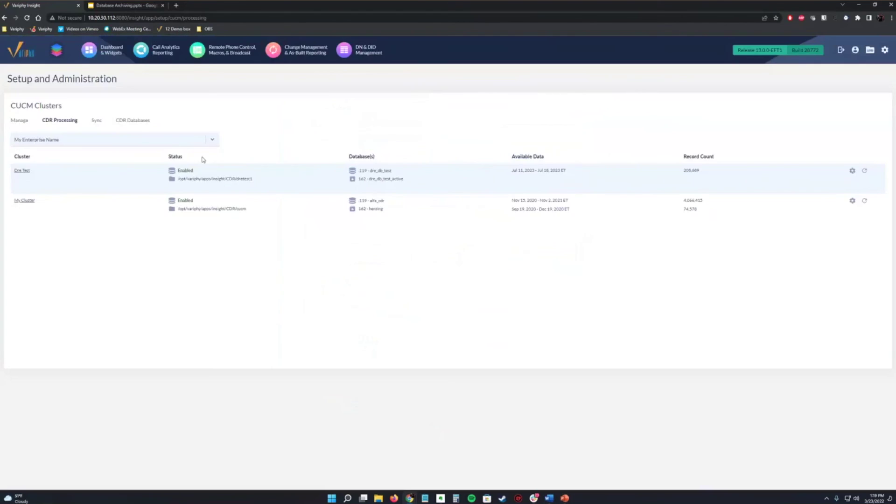
Open My Cluster's CDR databases and compare the database servers of its primary, active archive and archive entries
left_click(142, 122)
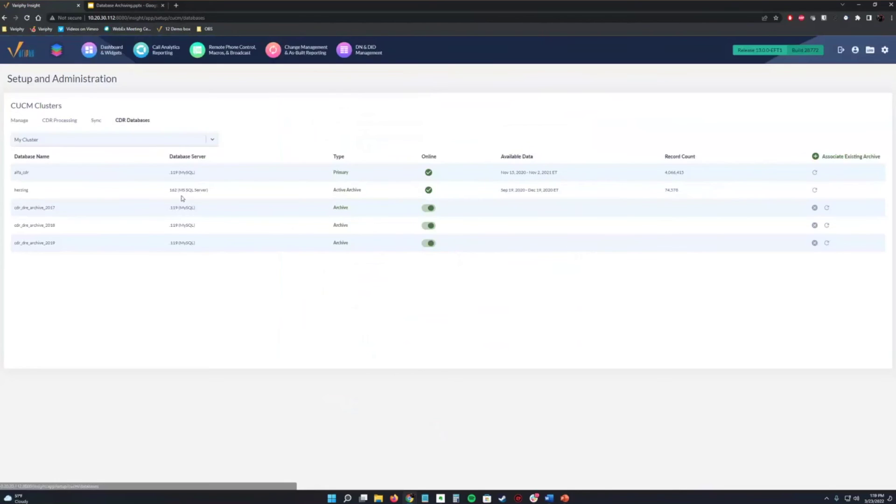
left_click_drag(171, 172, 201, 175)
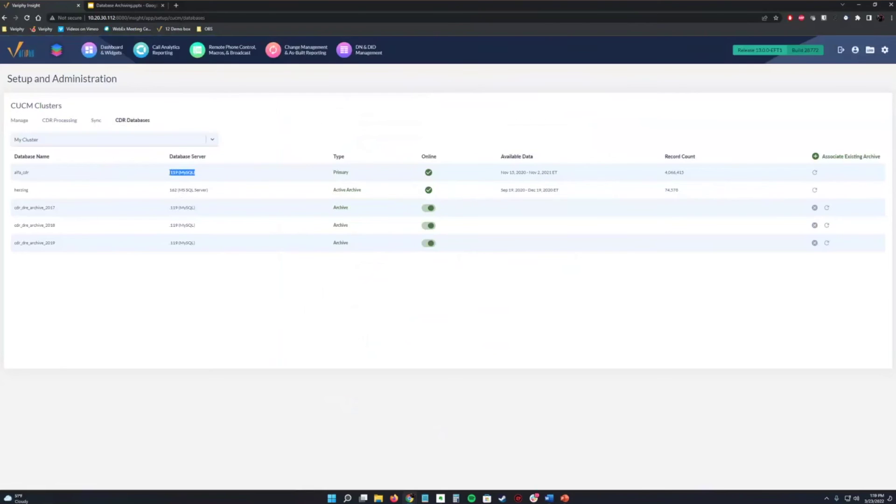
left_click(191, 182)
left_click_drag(169, 190, 211, 192)
left_click(213, 189)
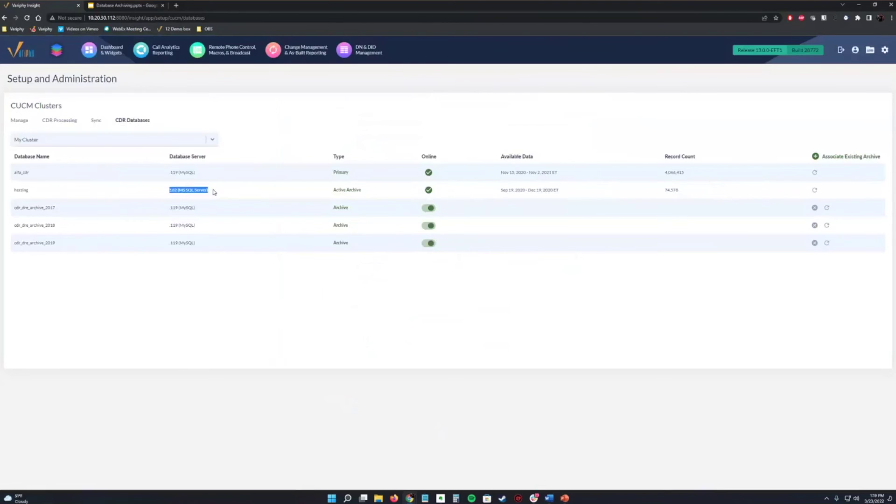
left_click(213, 190)
left_click_drag(216, 208, 160, 208)
left_click_drag(209, 191, 170, 173)
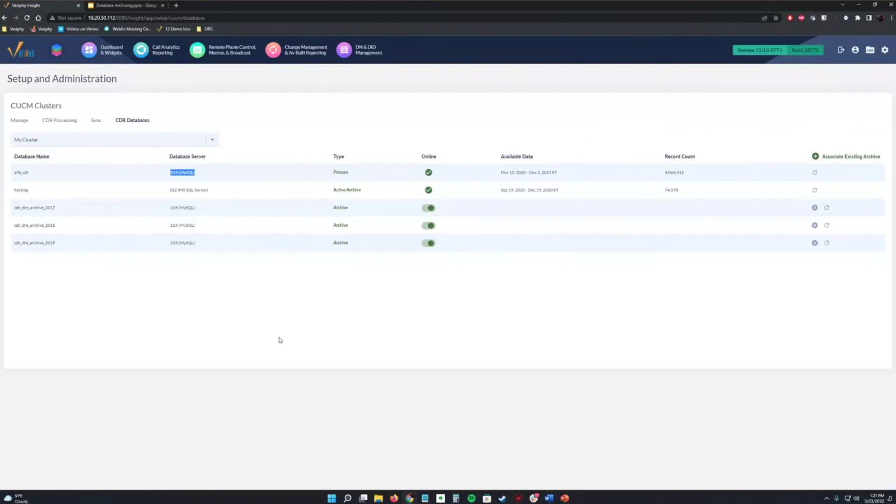
Review the Dre Test cluster's auto-archiving schedule and primary database purge settings, and leave them without saving
left_click(58, 120)
left_click(27, 171)
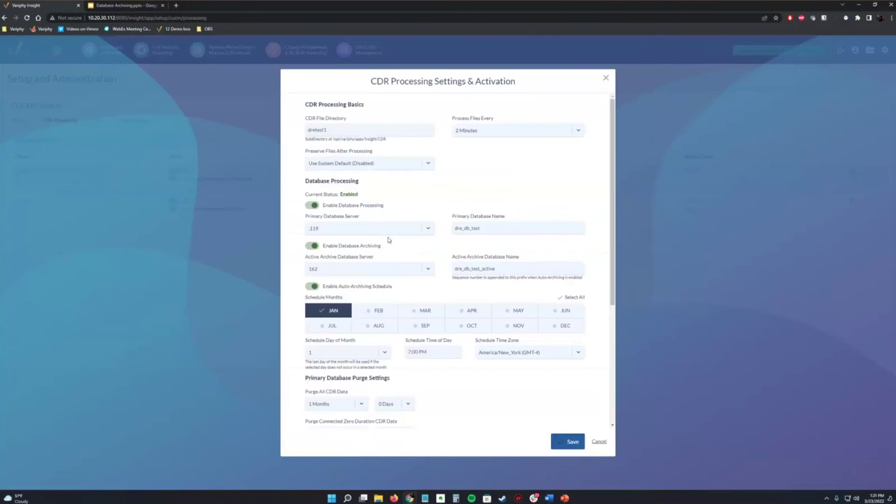
scroll(433, 314, "down", 2)
scroll(443, 261, "down", 1)
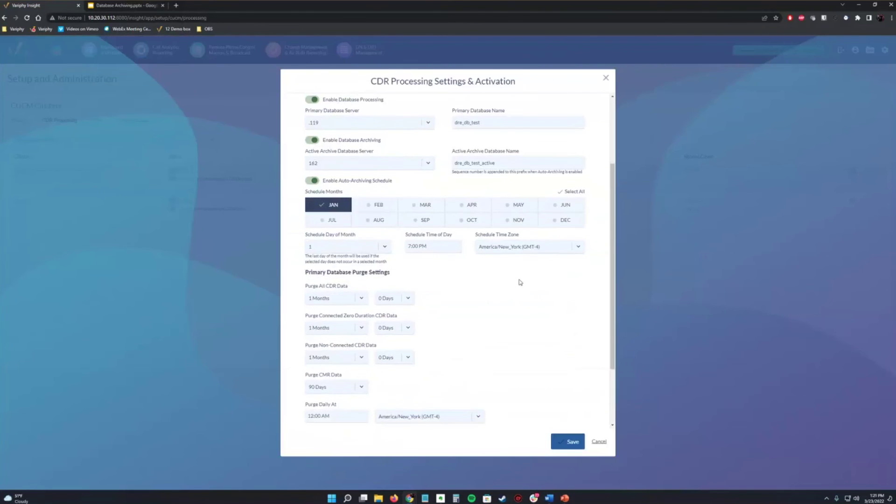
scroll(518, 284, "up", 2)
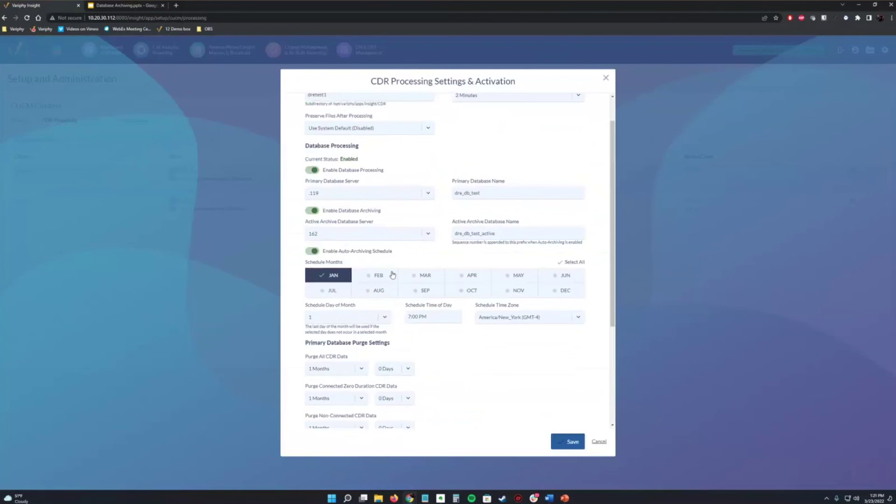
left_click(600, 441)
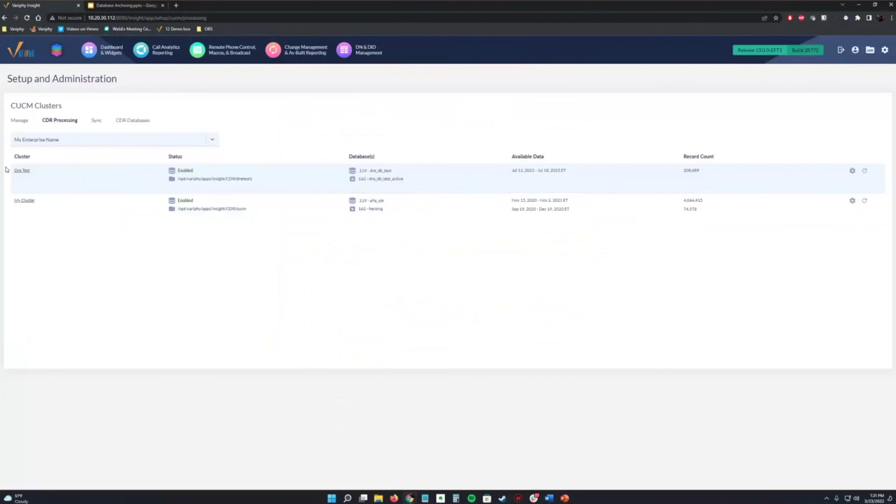
Reopen the Dre Test cluster's CDR processing settings and set Purge All CDR Data to Keep Forever
left_click(21, 170)
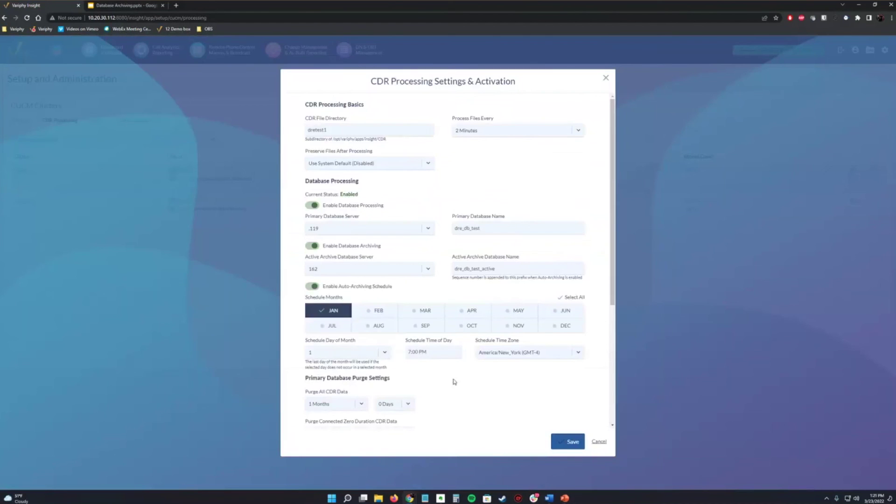
scroll(453, 381, "down", 4)
left_click(361, 214)
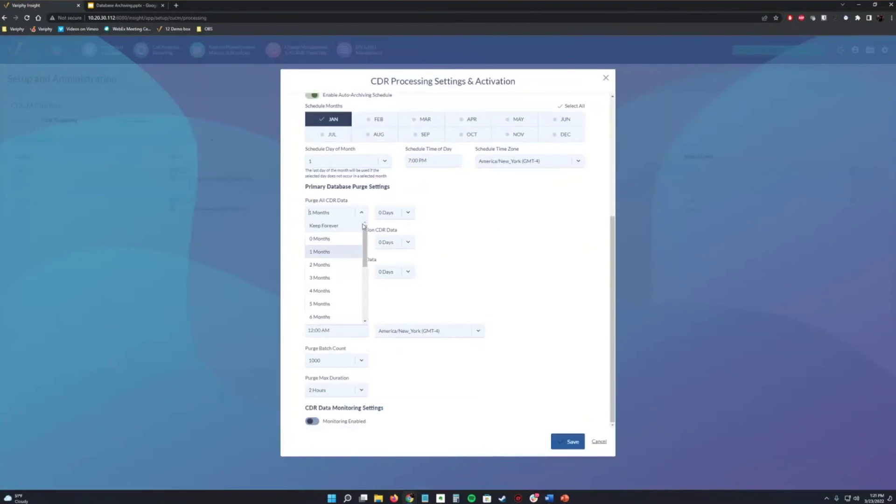
left_click(338, 226)
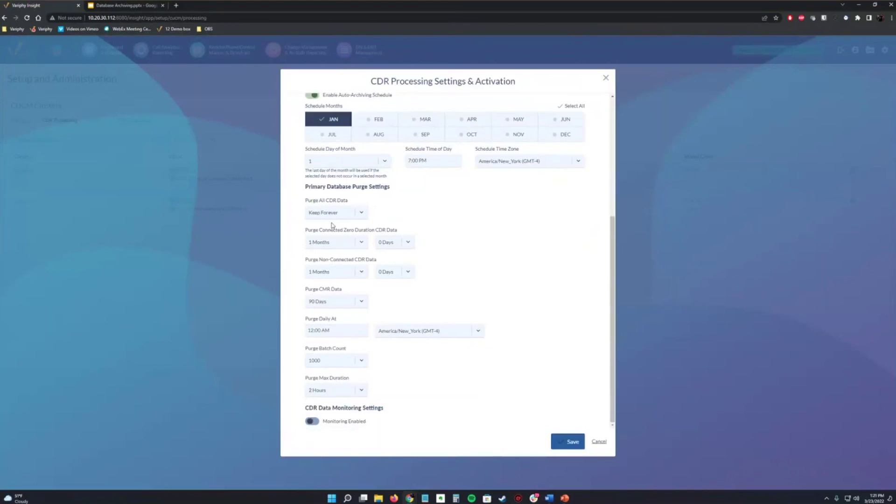
scroll(514, 309, "up", 2)
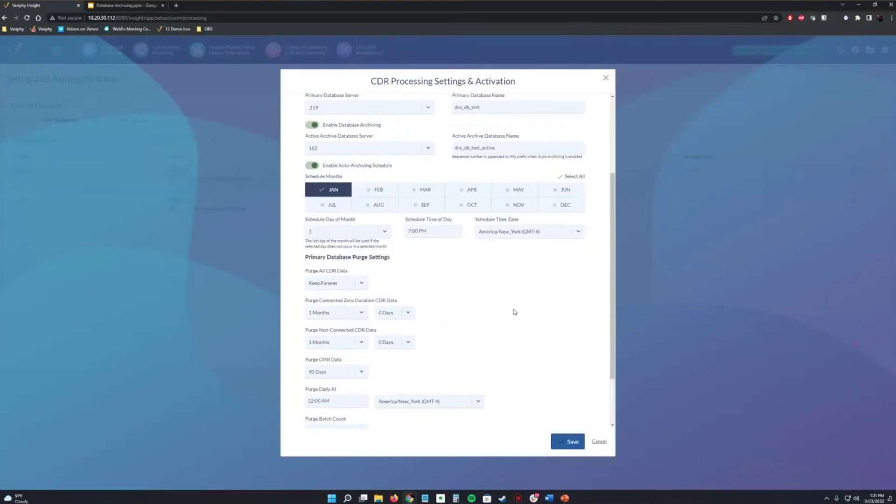
Review the primary database name alongside the auto-archiving schedule and primary database purge settings
double_click(463, 111)
left_click(485, 307)
left_click_drag(610, 226, 609, 183)
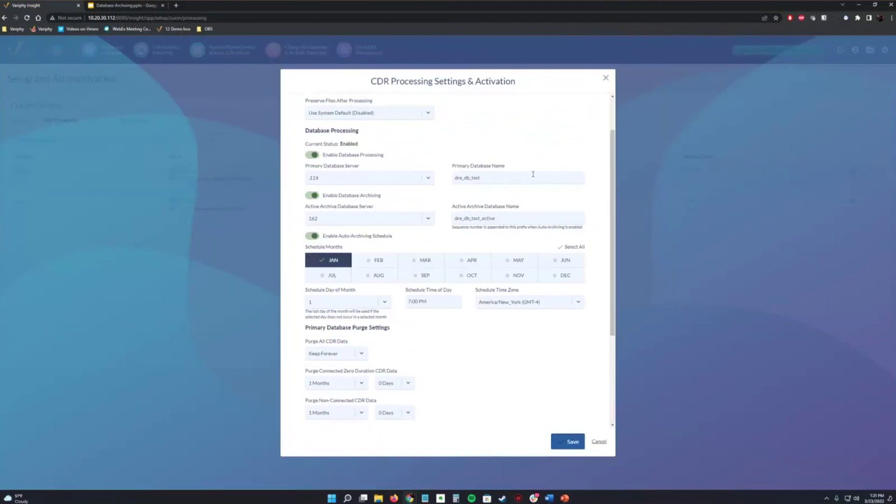
scroll(406, 333, "down", 2)
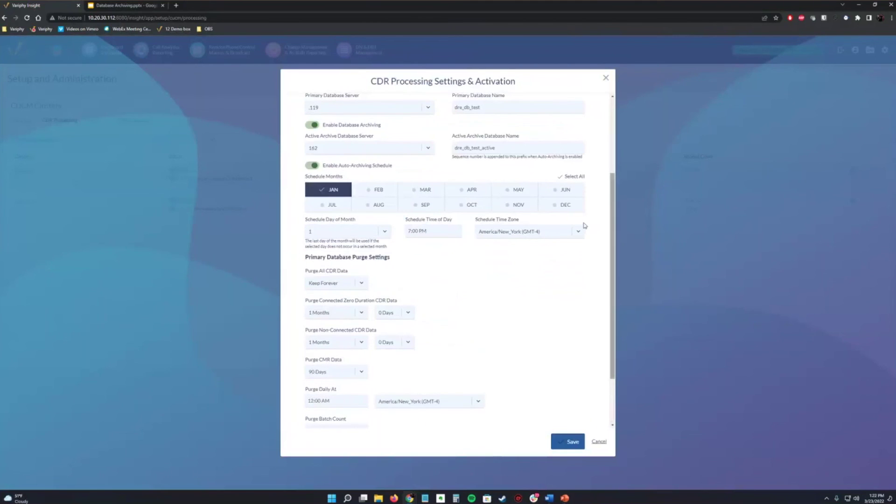
left_click(358, 317)
left_click(422, 295)
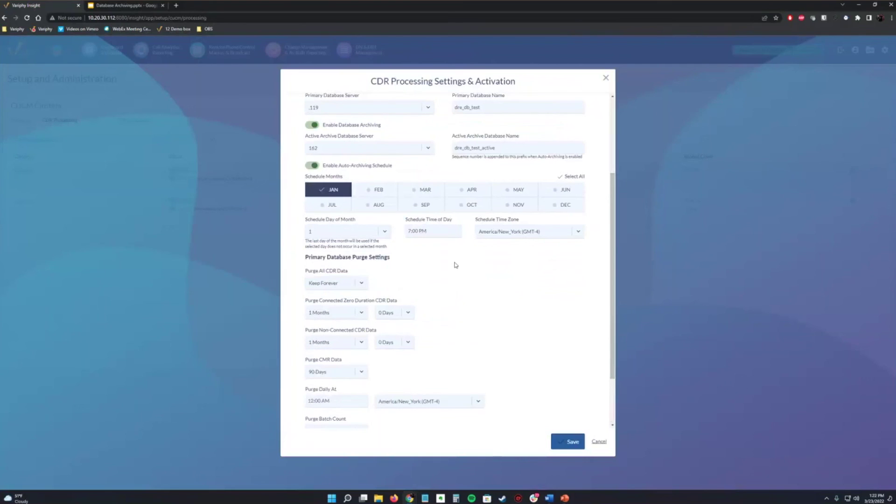
Examine the full range of Purge All CDR Data retention periods against both database names, and cancel the settings without saving
left_click(361, 283)
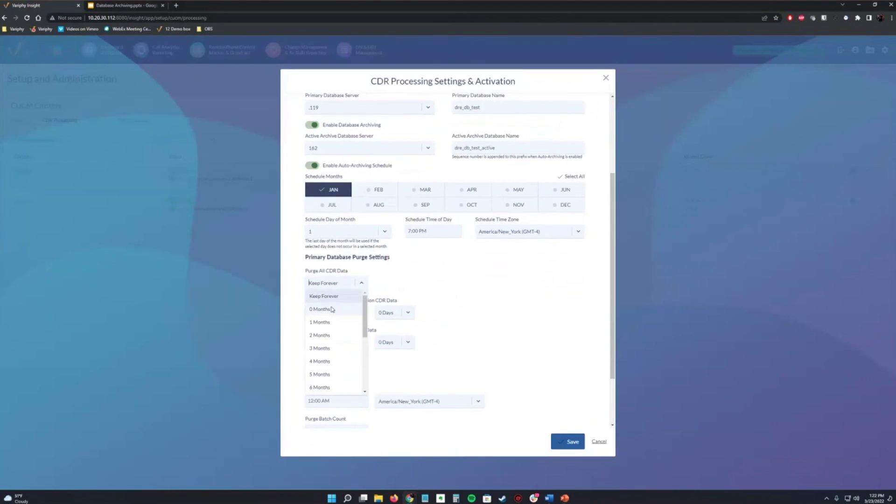
left_click(501, 289)
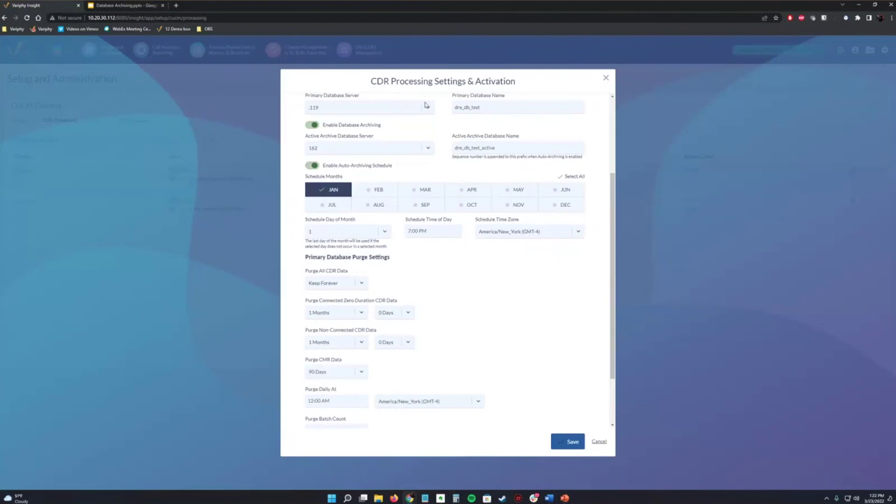
double_click(465, 107)
double_click(511, 148)
left_click(362, 283)
left_click_drag(365, 326, 364, 387)
left_click(504, 305)
left_click(361, 283)
left_click_drag(364, 317, 365, 386)
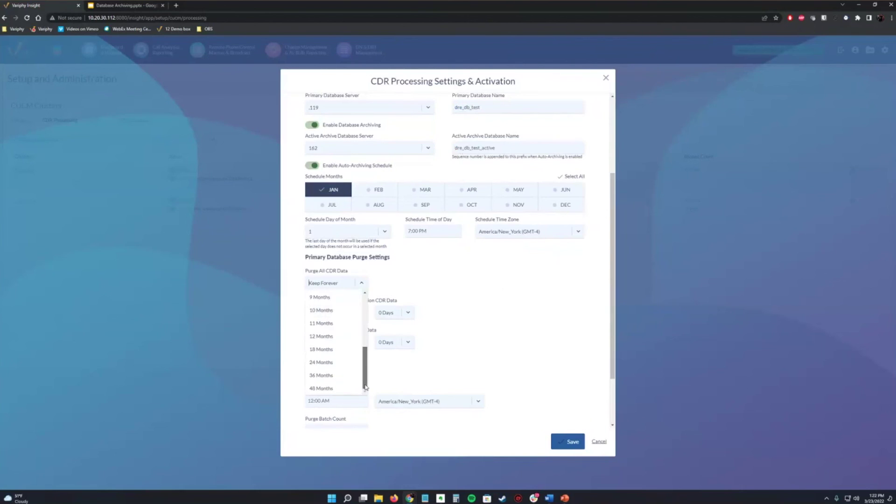
scroll(365, 386, "up", 5)
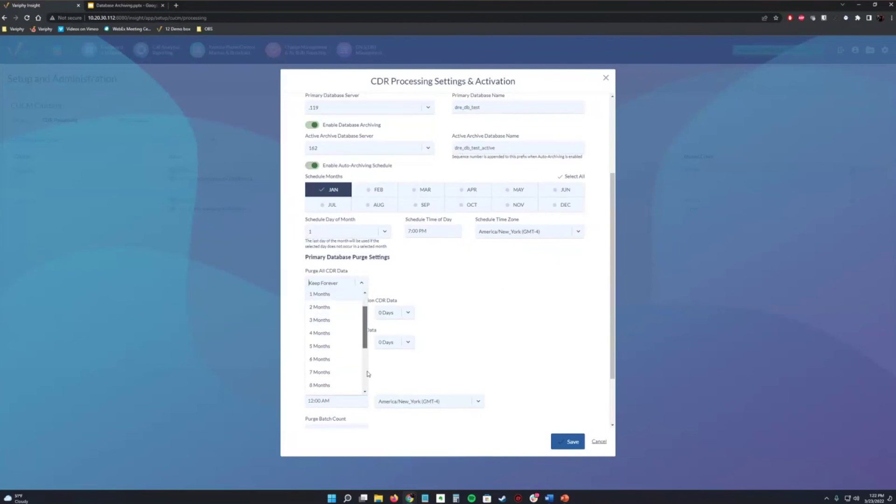
scroll(369, 387, "down", 5)
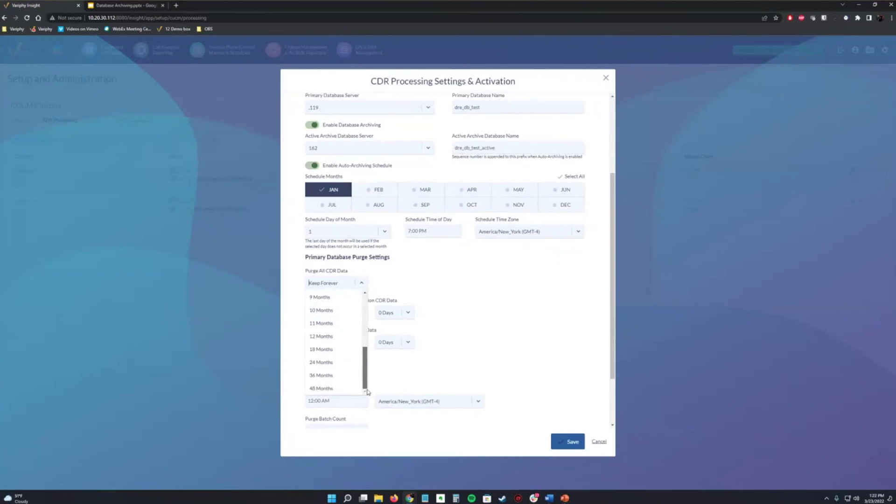
left_click(547, 315)
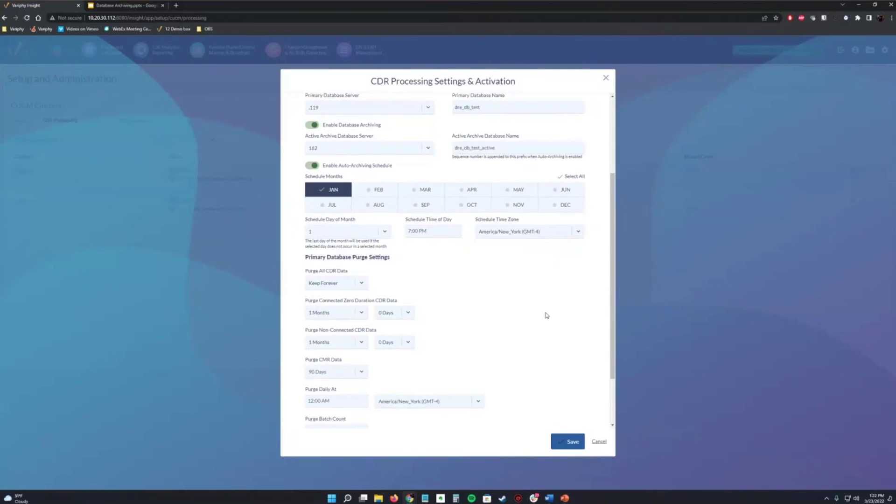
scroll(547, 315, "up", 3)
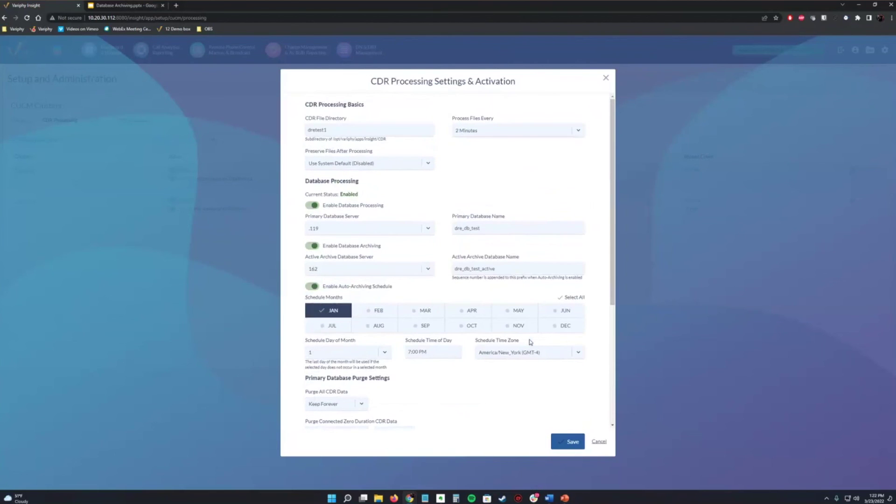
left_click(599, 442)
left_click(599, 442)
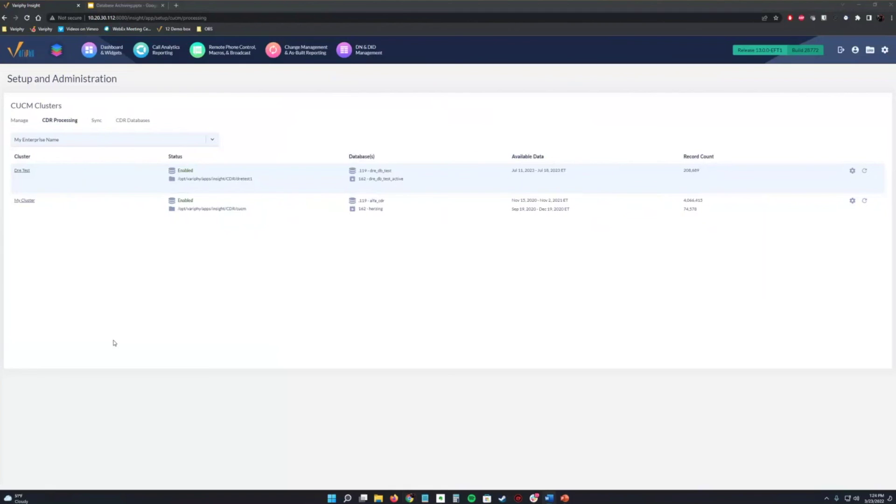
View the Sync page and the CDR Databases page of the CUCM clusters
left_click(98, 121)
left_click(134, 121)
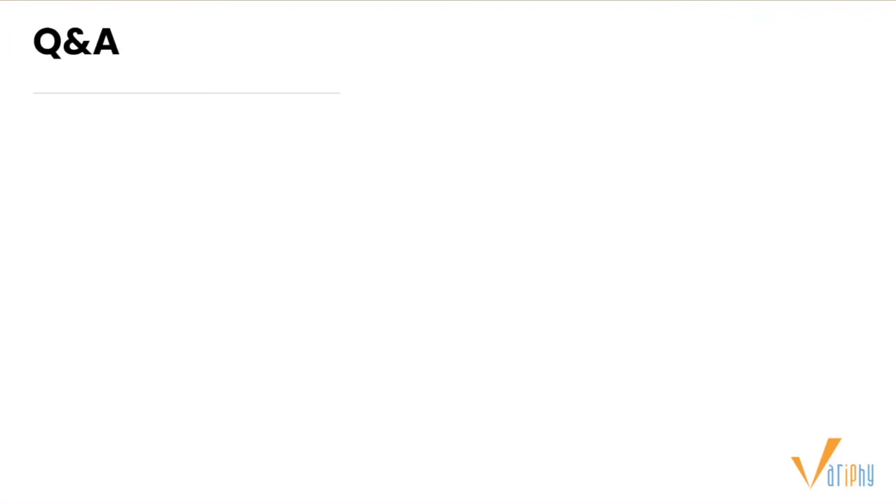
left_click(271, 469)
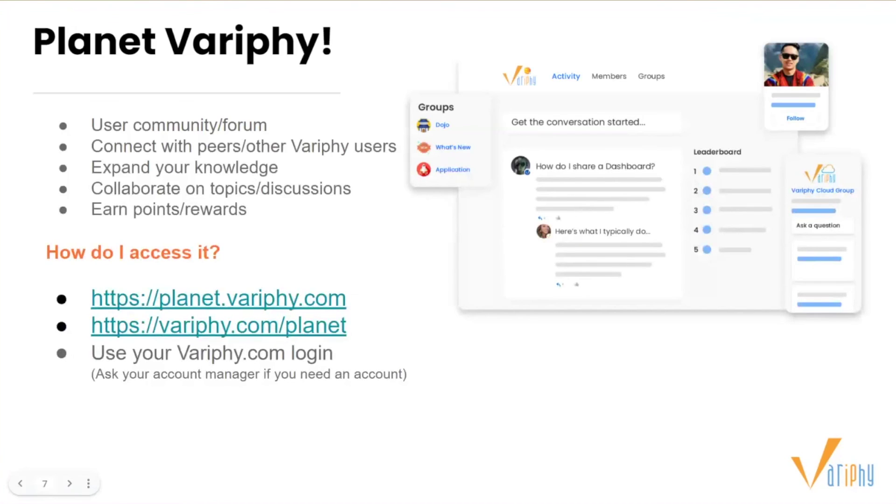